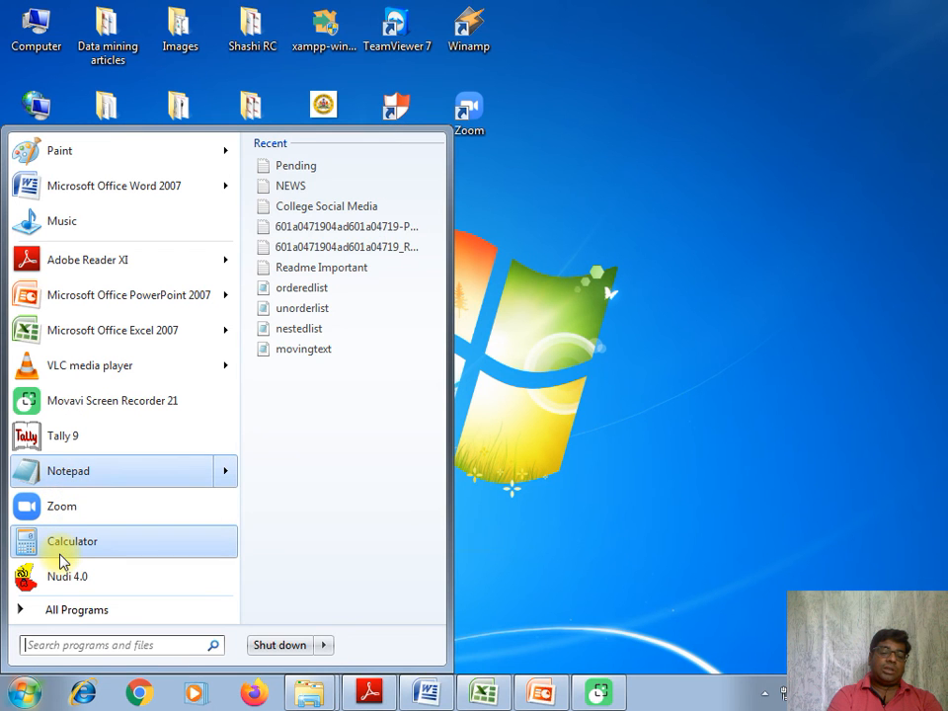
Open Notepad from the Windows accessories and move its window so that it lies fully within the screen.
click(58, 609)
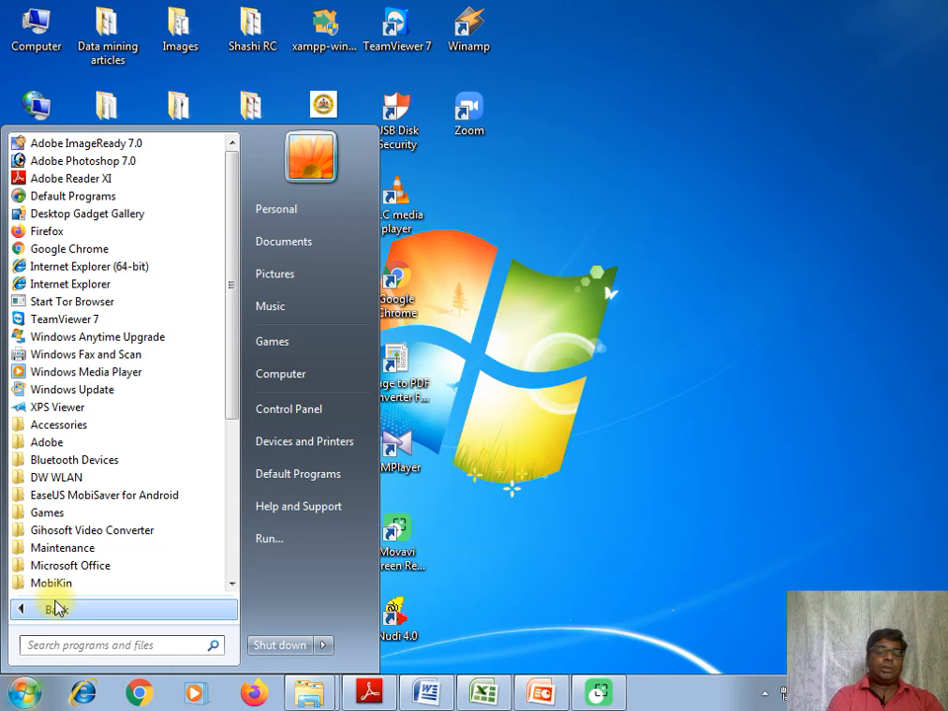
click(85, 427)
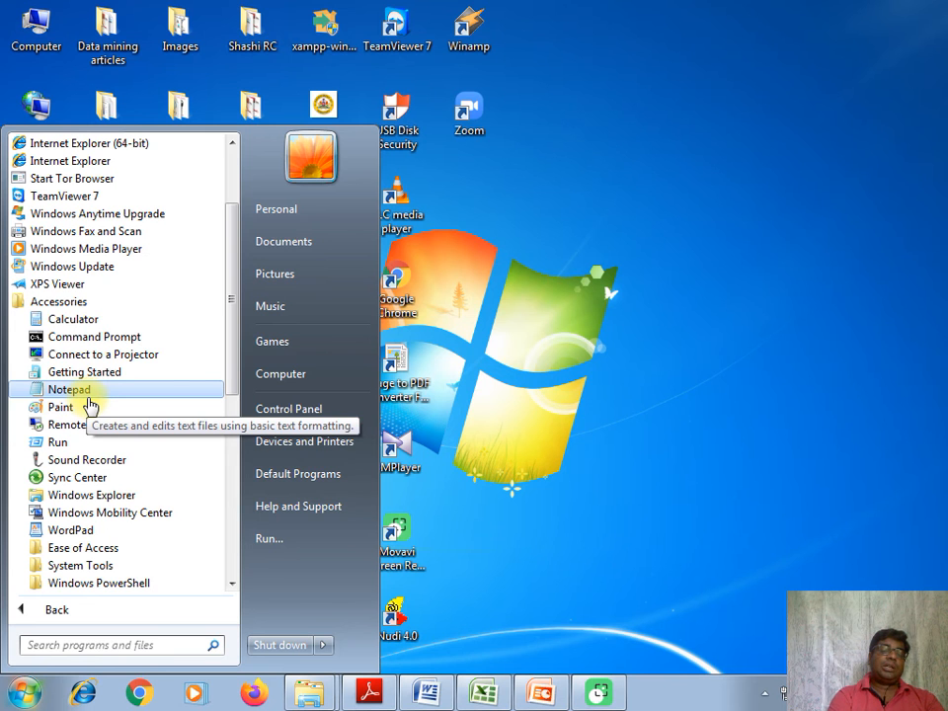
click(86, 395)
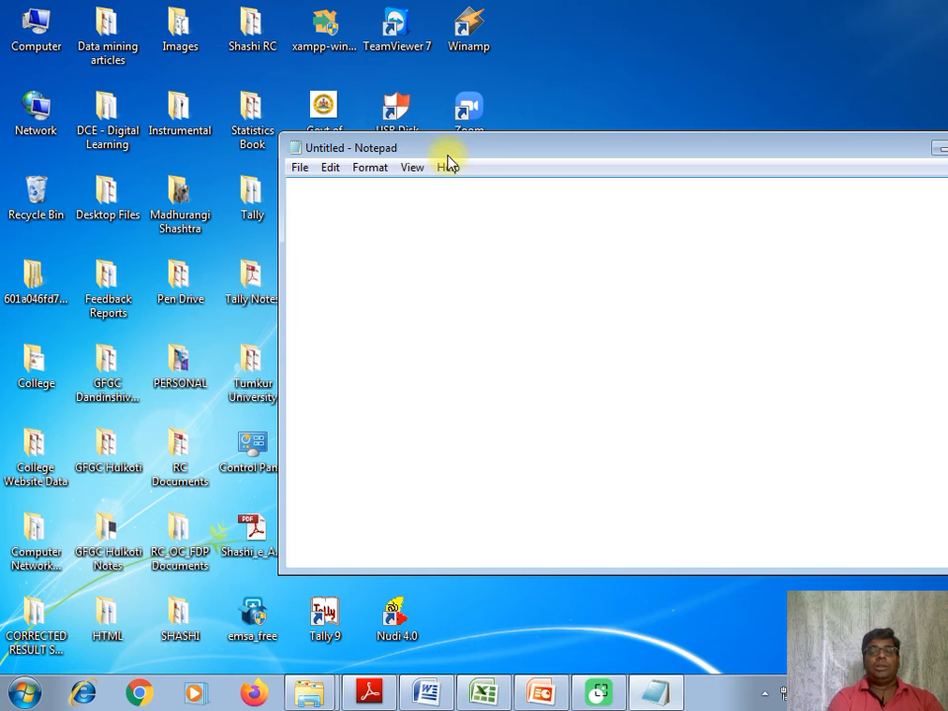
drag(442, 152, 344, 142)
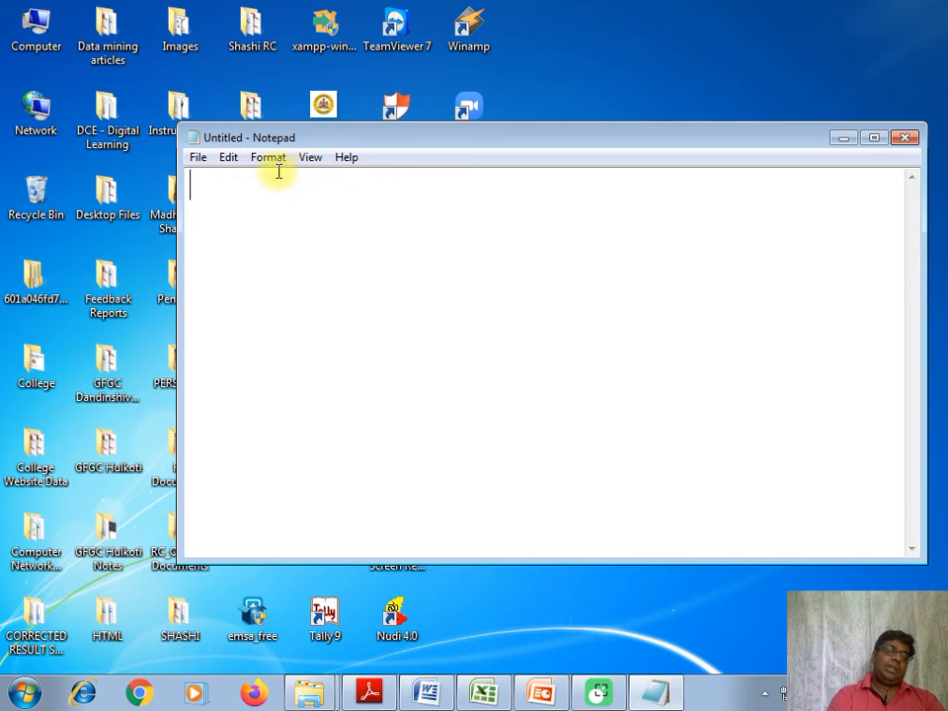
Start a new document and enter the line "Department of Collegiate Education", correcting the missing spacing after "of".
click(197, 160)
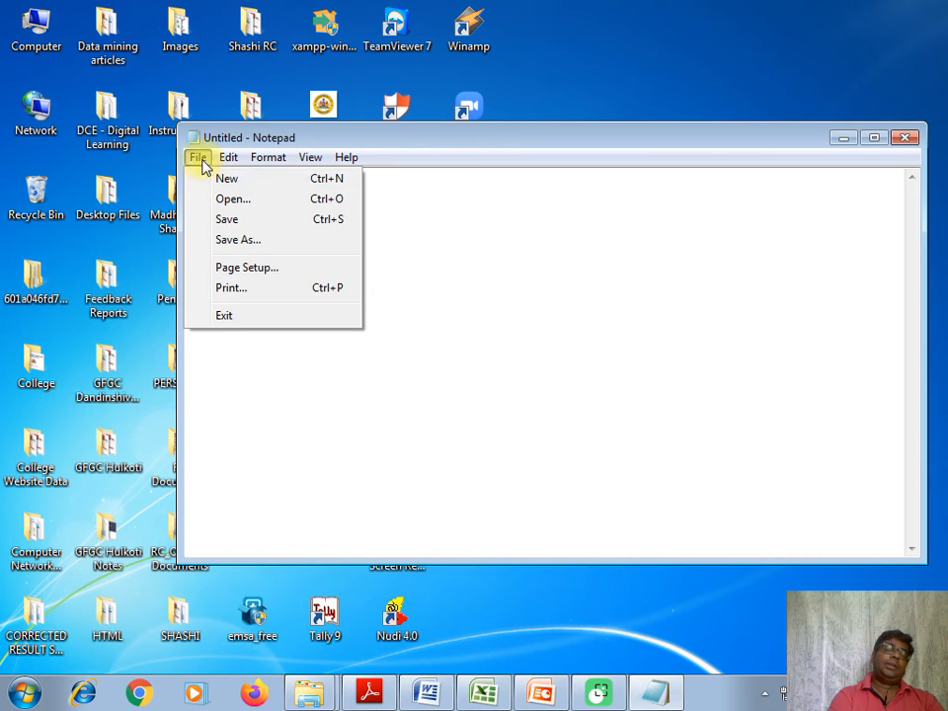
click(212, 182)
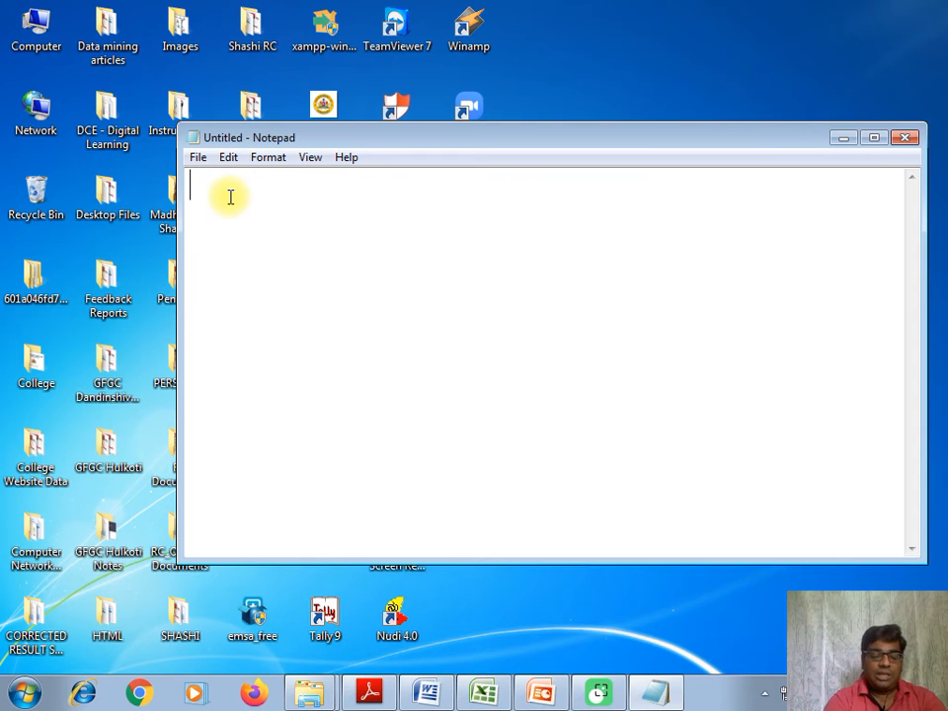
text(Depa)
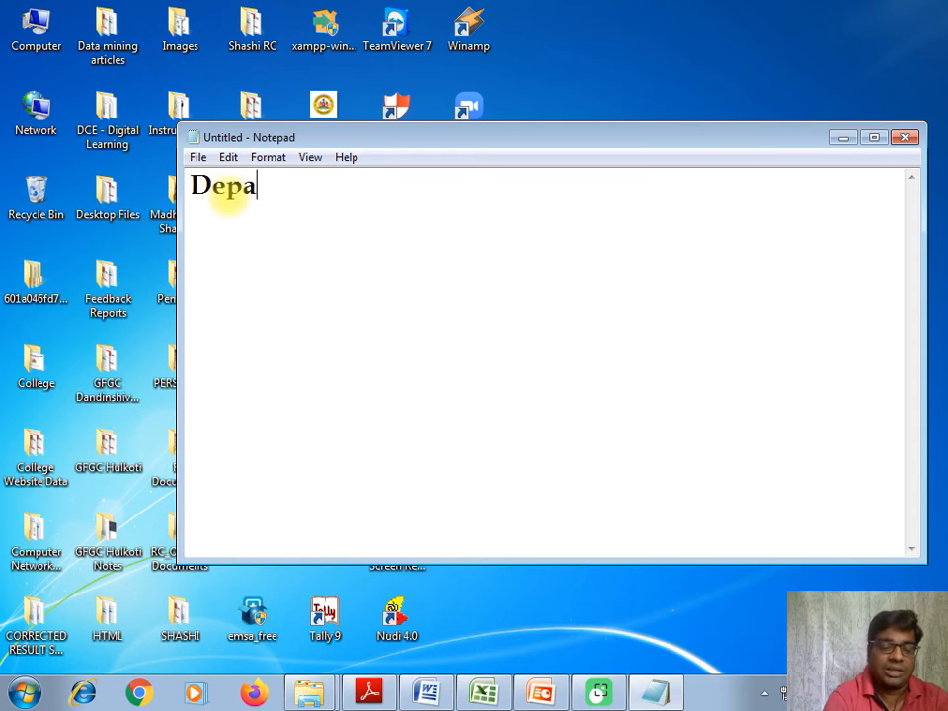
text(rtme)
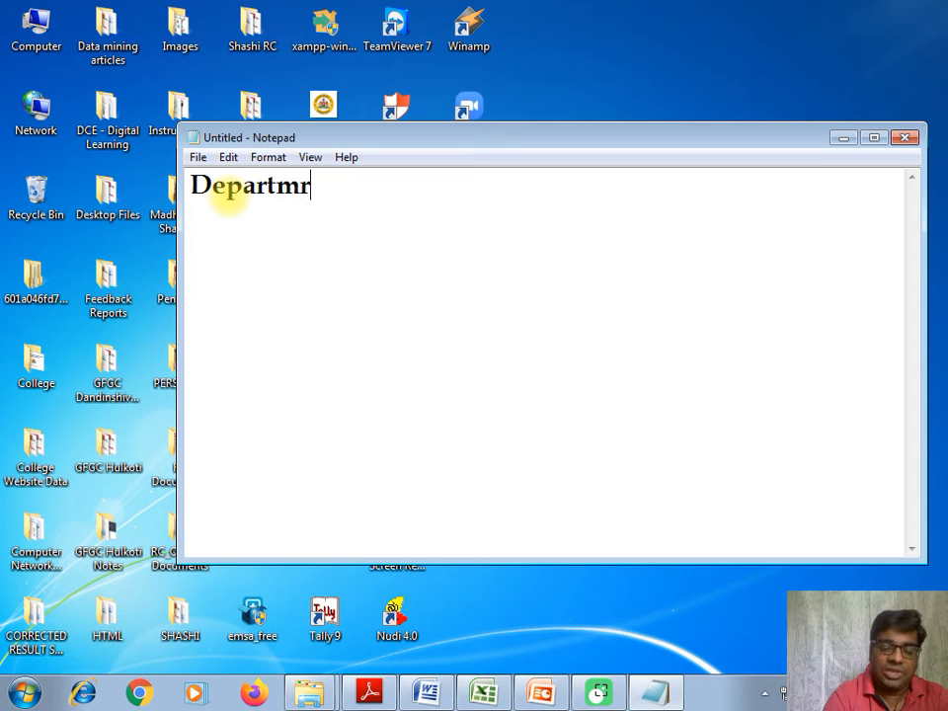
text(nt of)
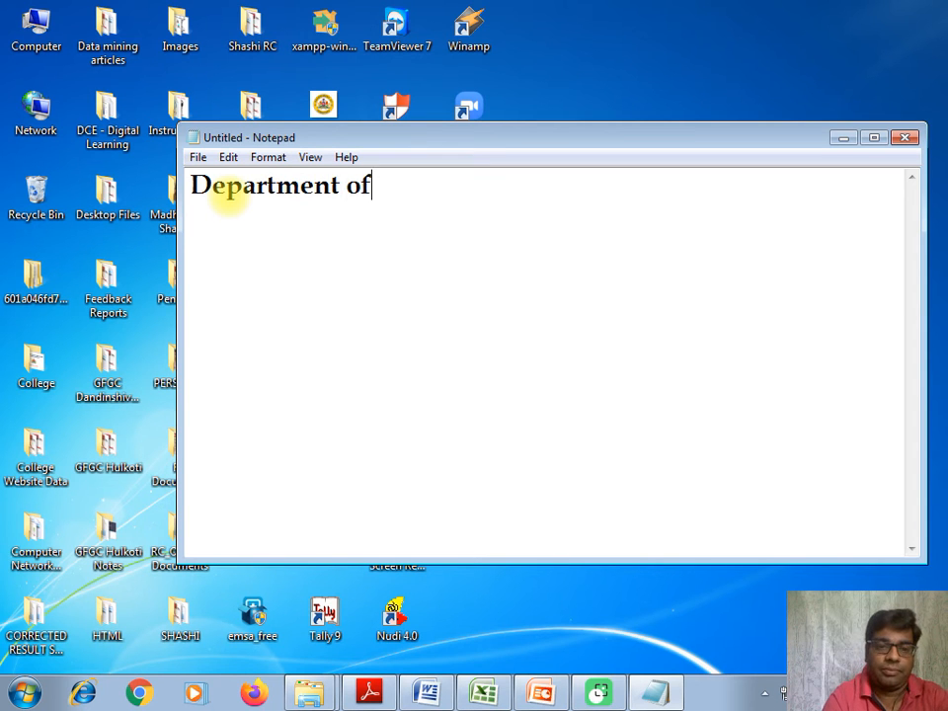
text(Colle)
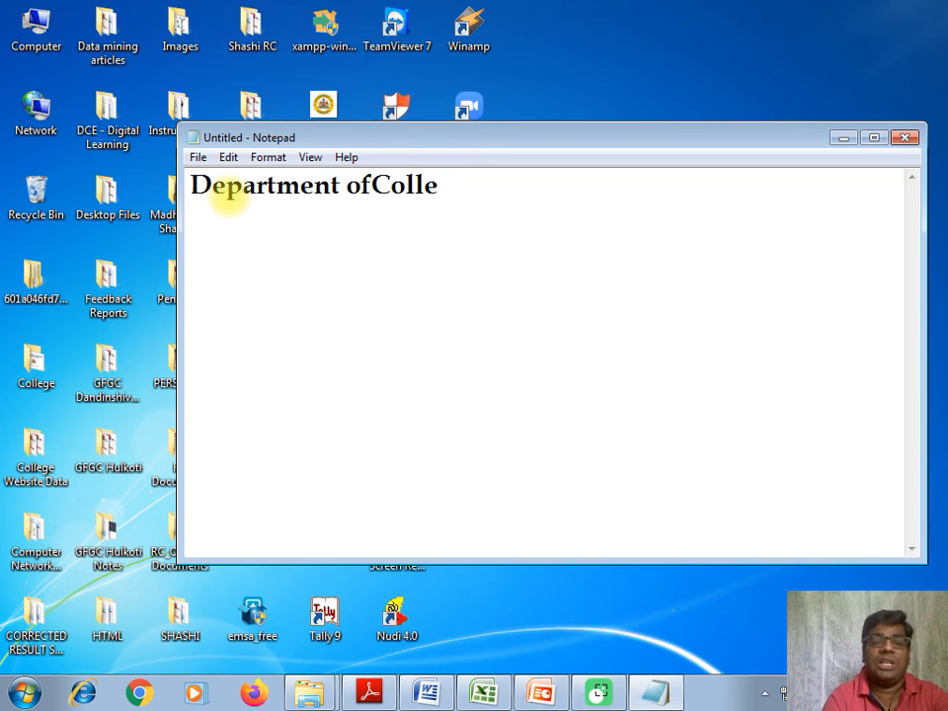
text(gia)
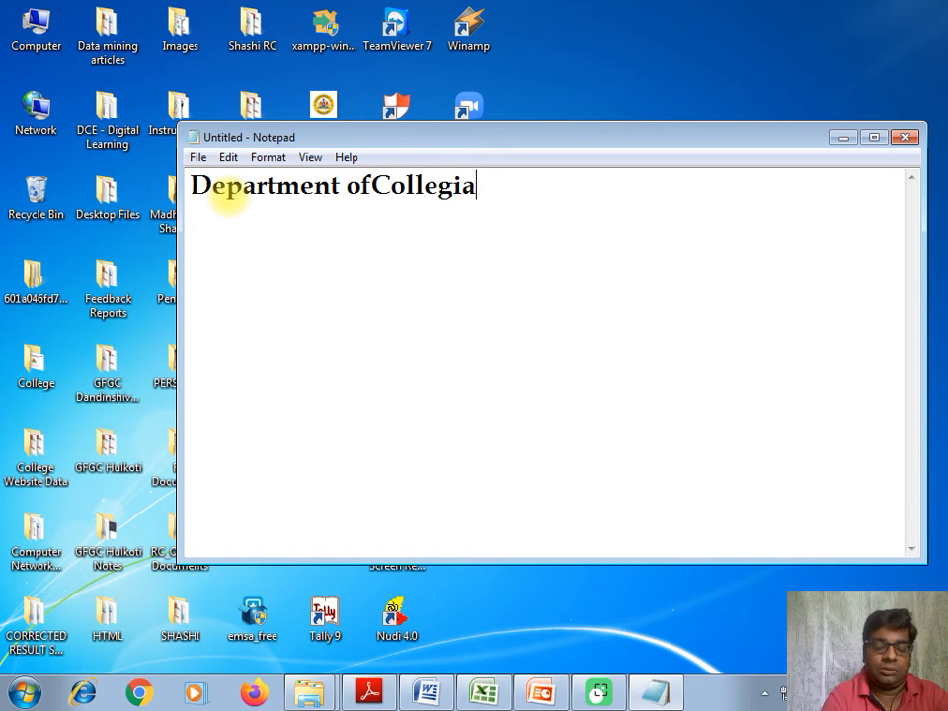
text(te Educ)
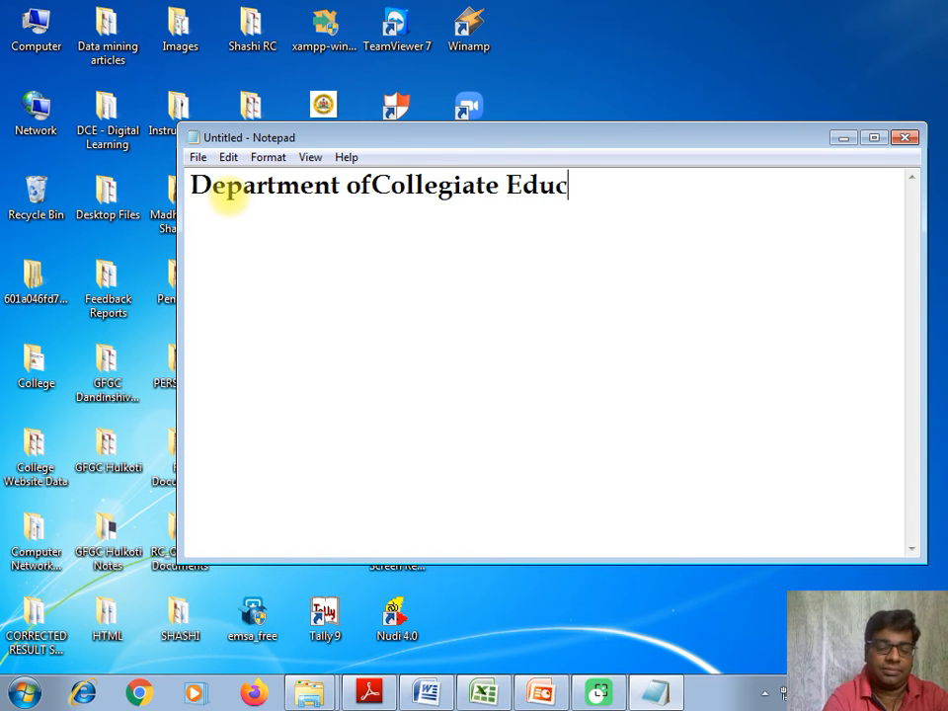
text(ation)
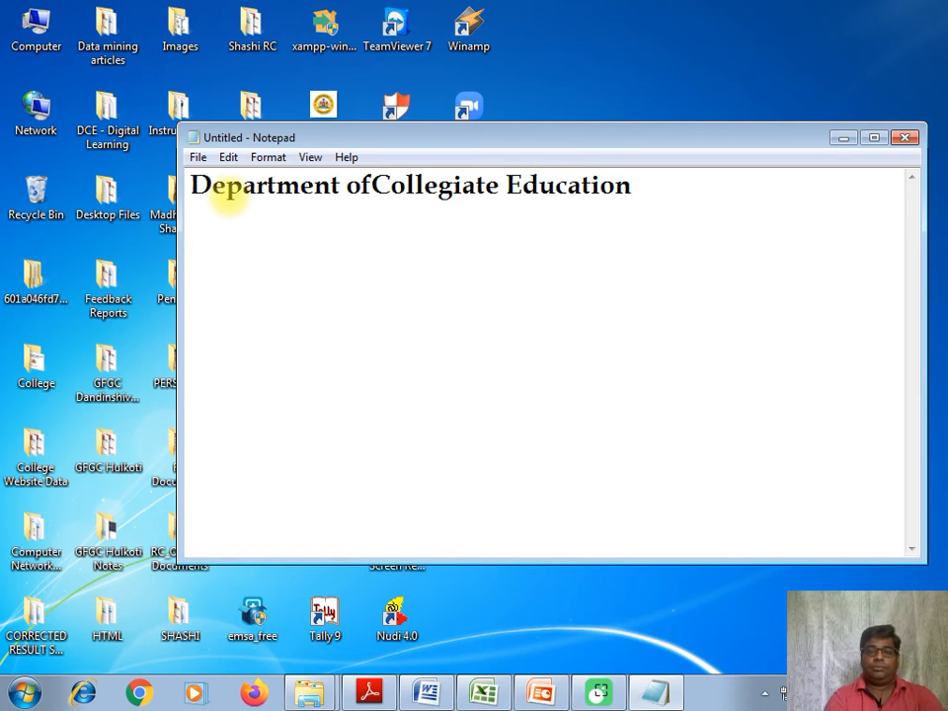
key(Left)
key(Left)
key(Left)
key(Left)
key(Left)
key(Left)
key(Left)
key(Left)
key(Left)
key(Left)
key(Left)
key(Left)
key(Left)
key(Left)
key(Left)
key(Left)
key(Left)
key(Left)
key(Left)
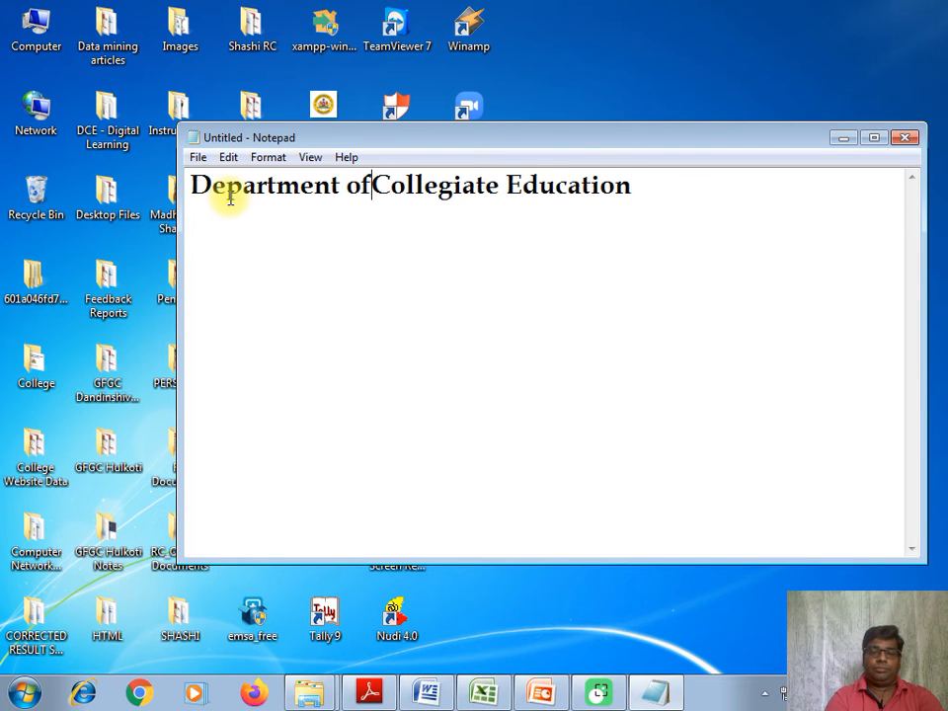
Save the document as a text file named "college" in the Tumkur University folder of DCE - Digital Learning.
click(198, 160)
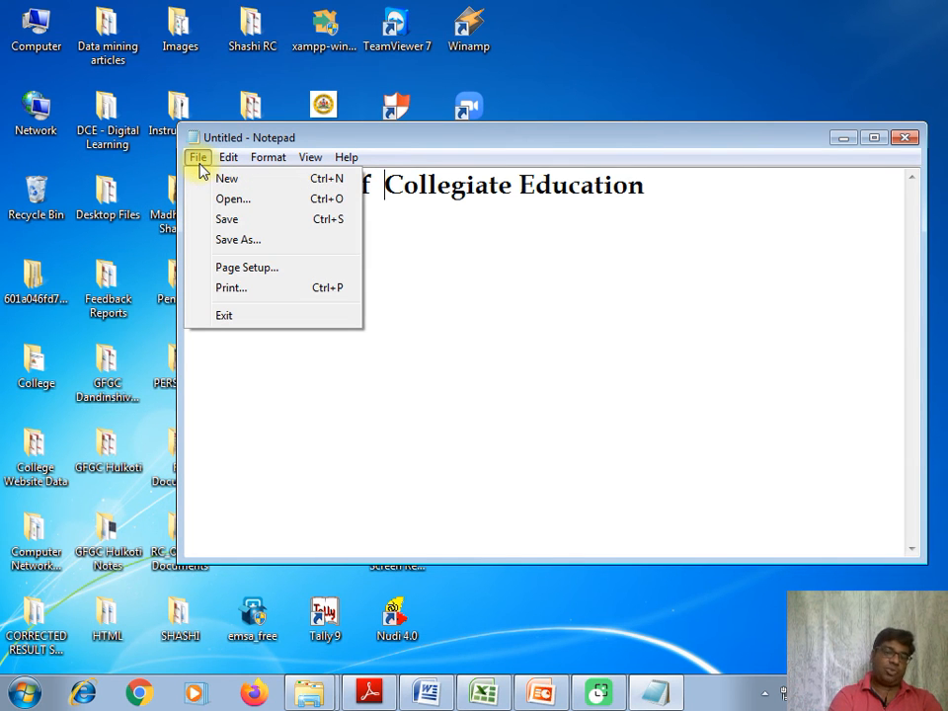
click(213, 220)
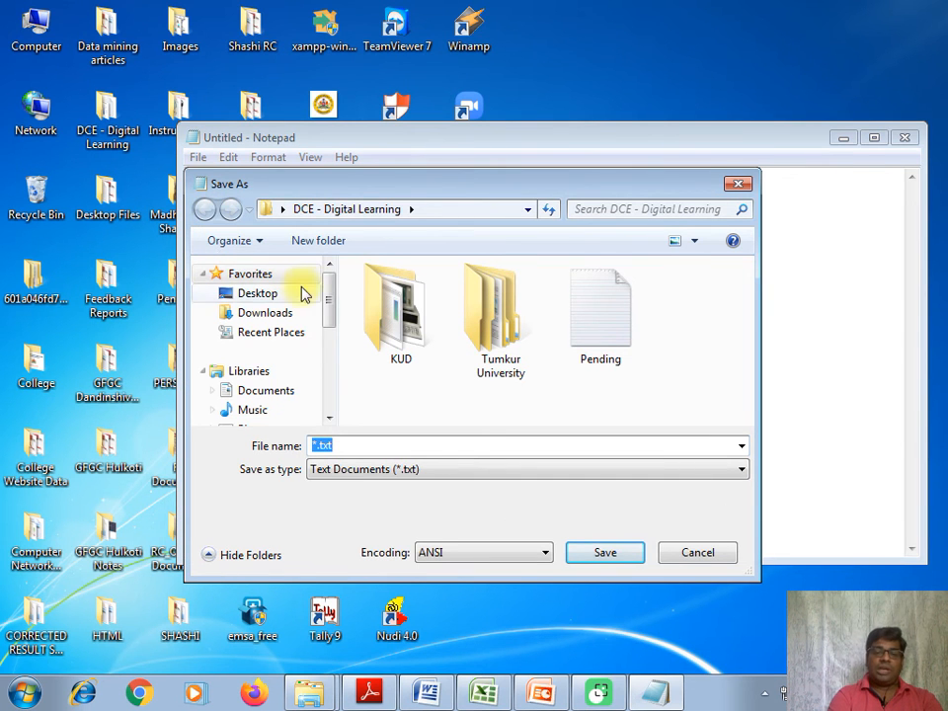
double_click(501, 329)
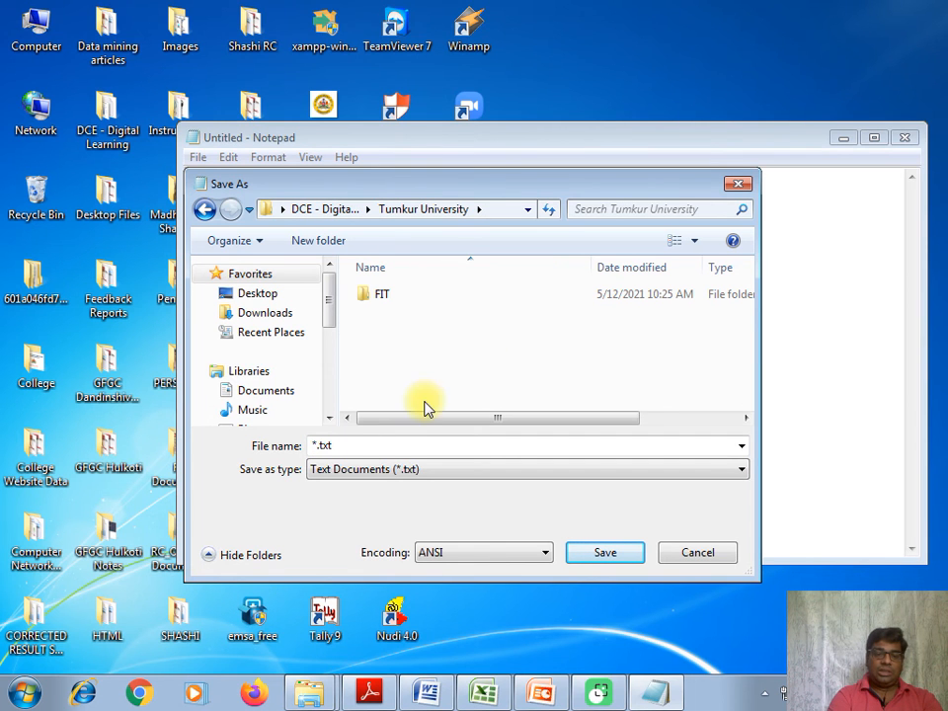
drag(363, 447, 300, 447)
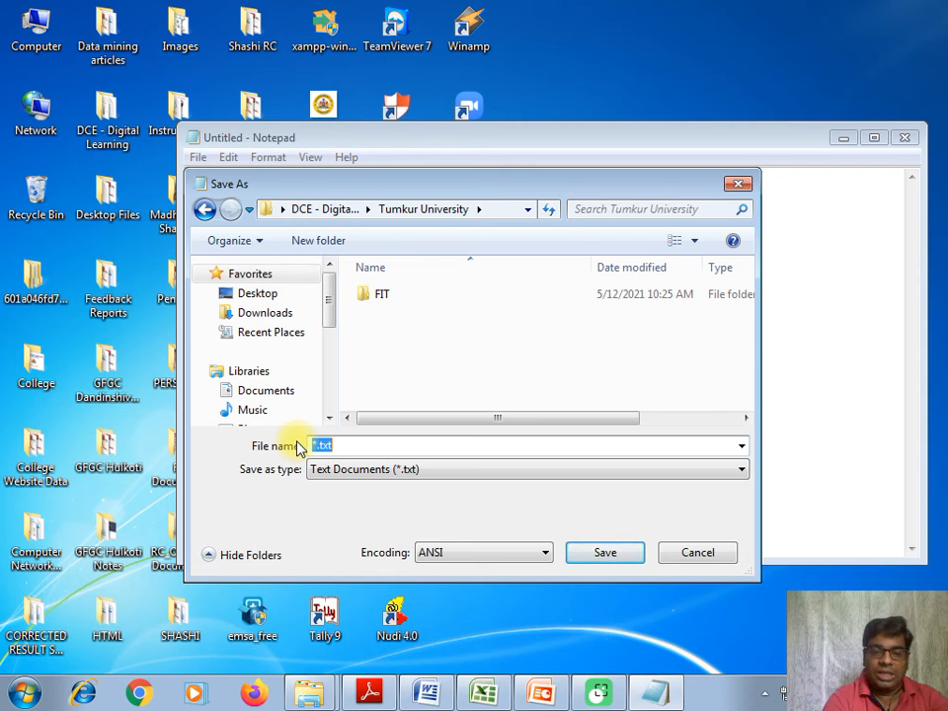
text(co)
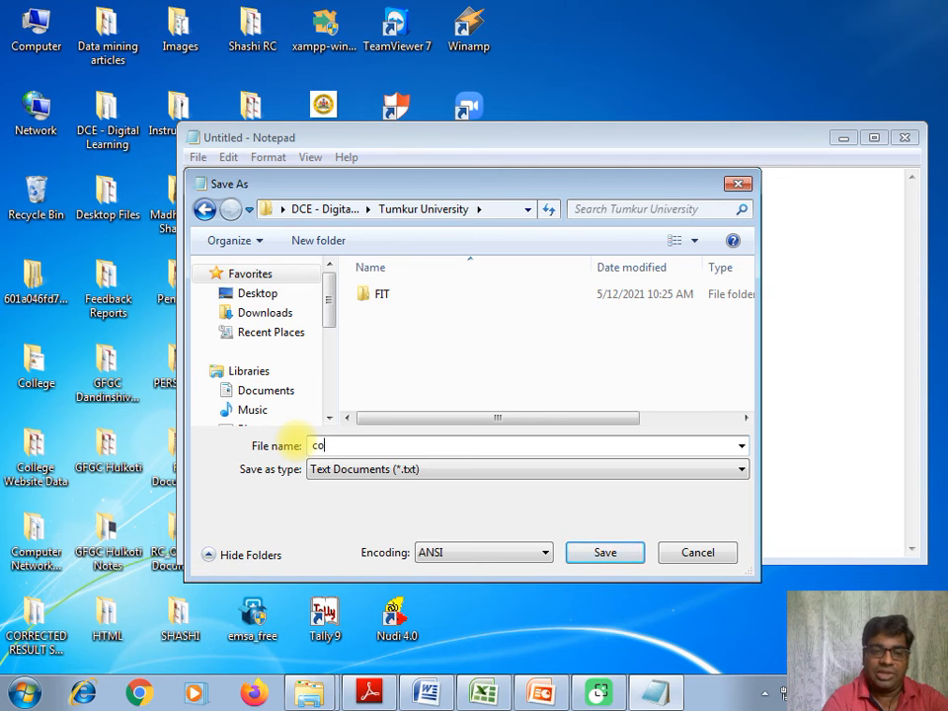
text(llege)
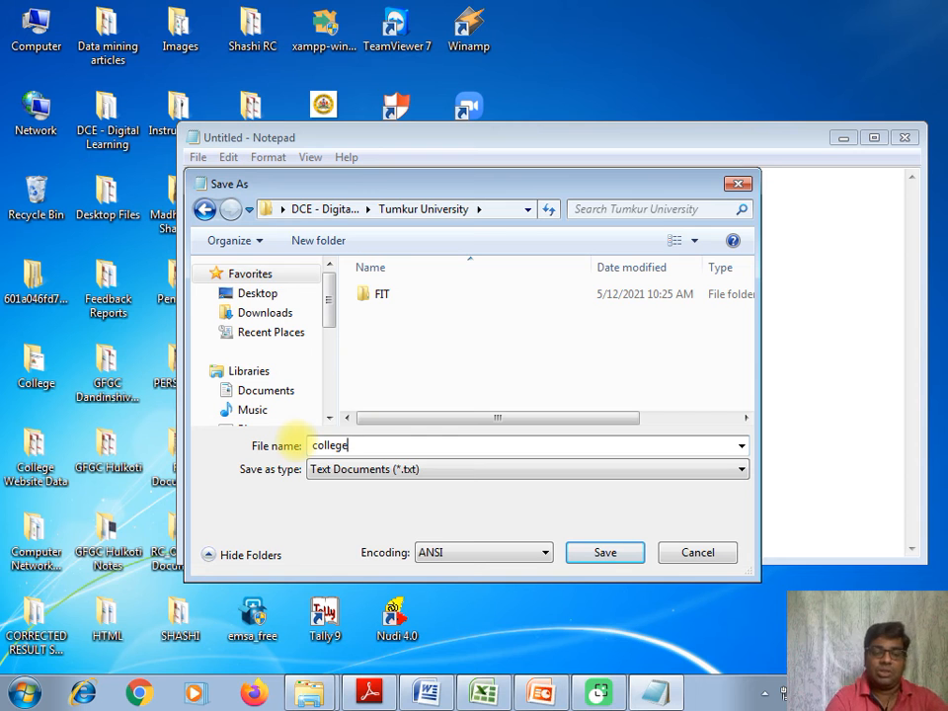
click(604, 553)
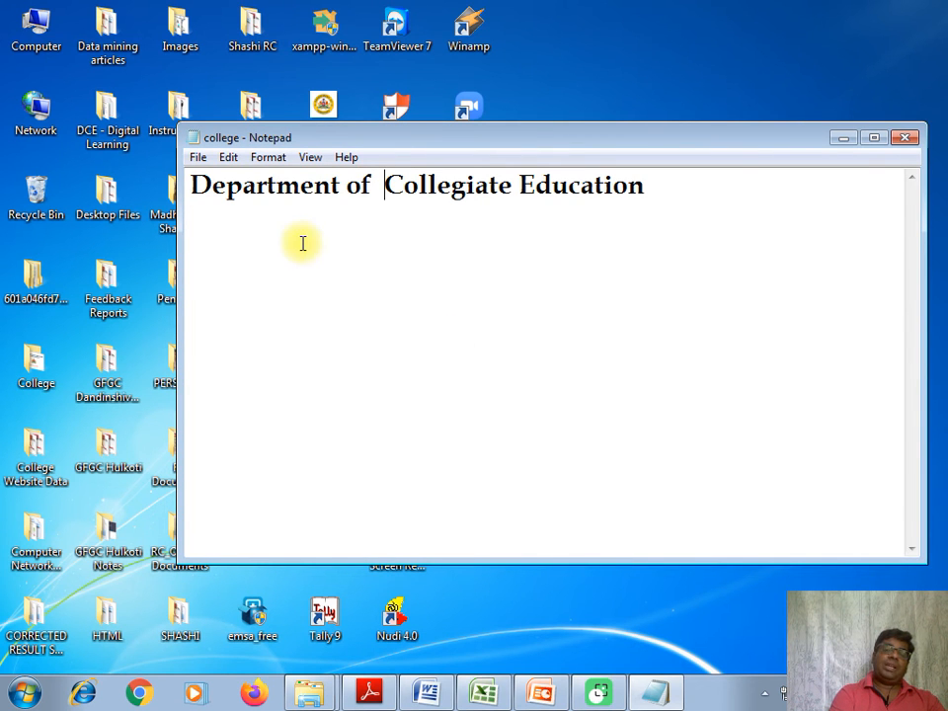
click(198, 158)
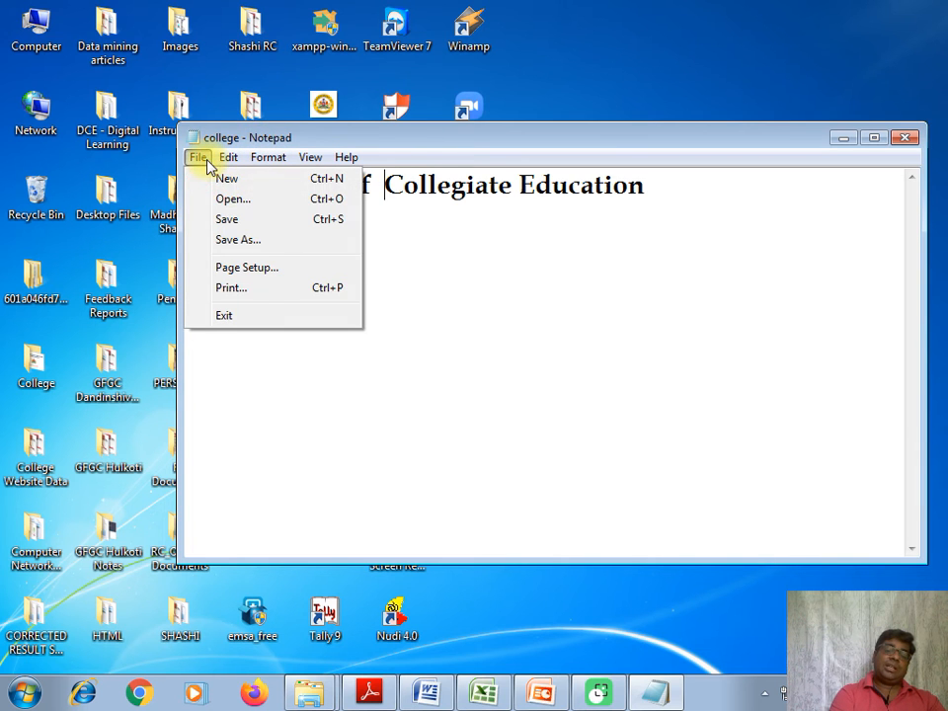
click(333, 407)
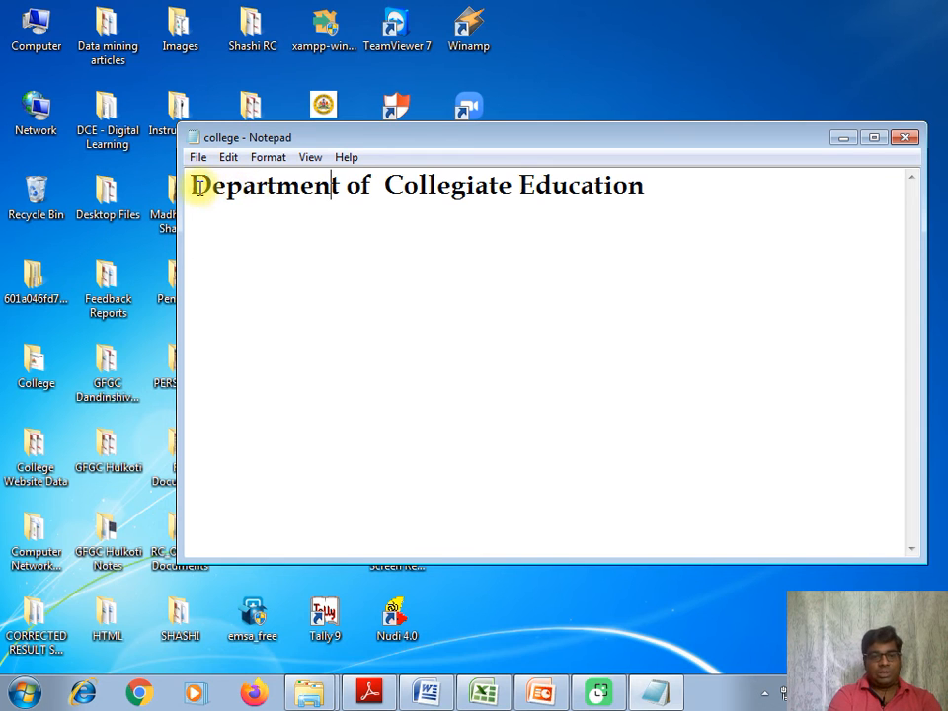
Copy "Department o" from the first line to a new line below a blank one, trimming the copy to "Department".
drag(193, 188, 361, 198)
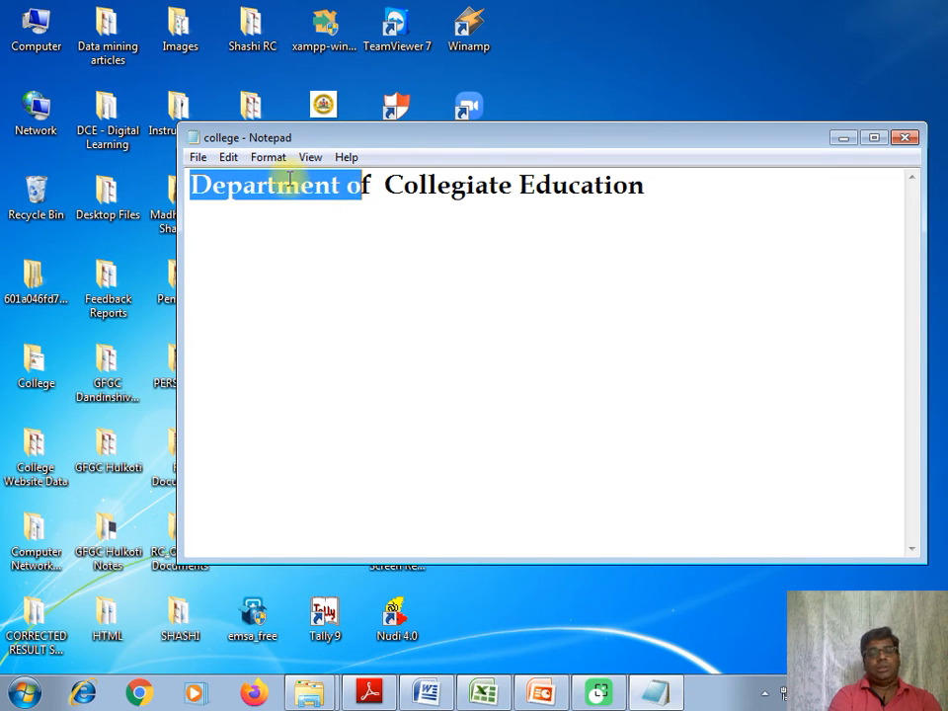
click(228, 158)
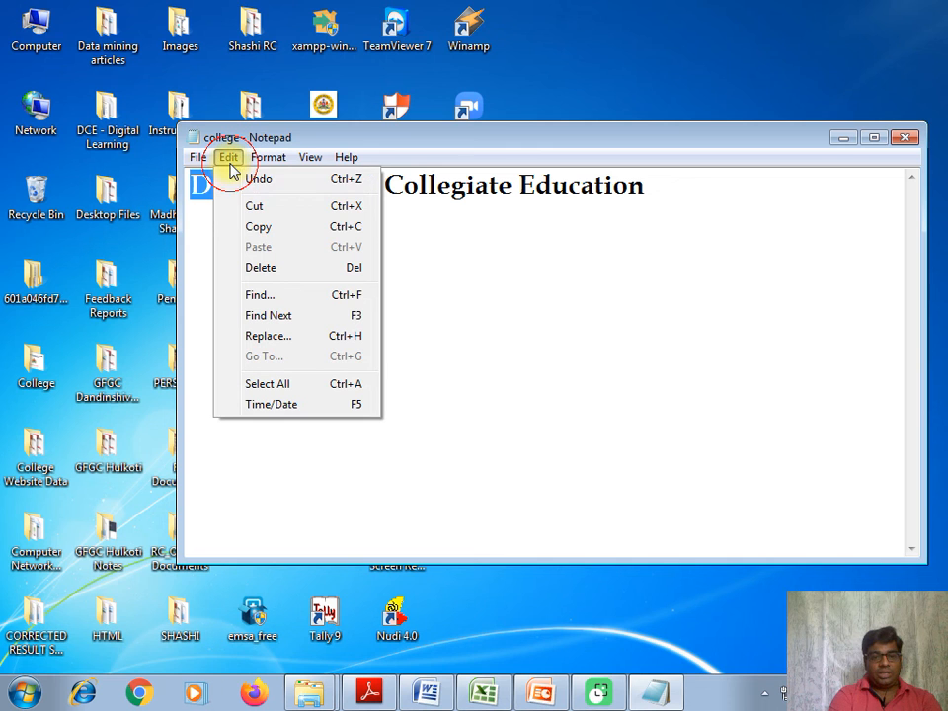
click(249, 226)
click(335, 247)
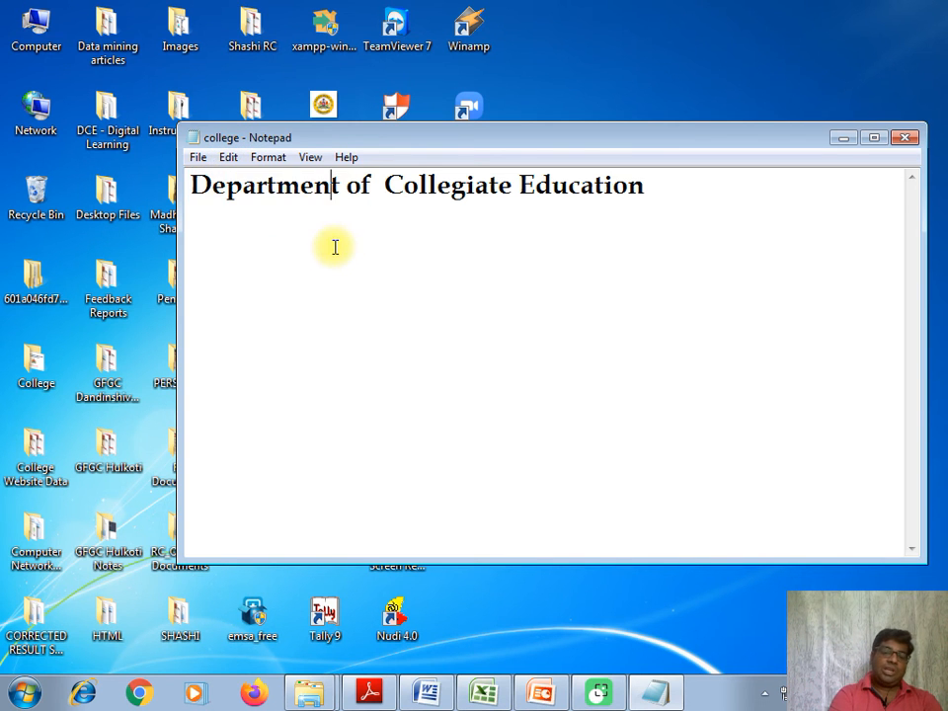
click(650, 188)
key(Return)
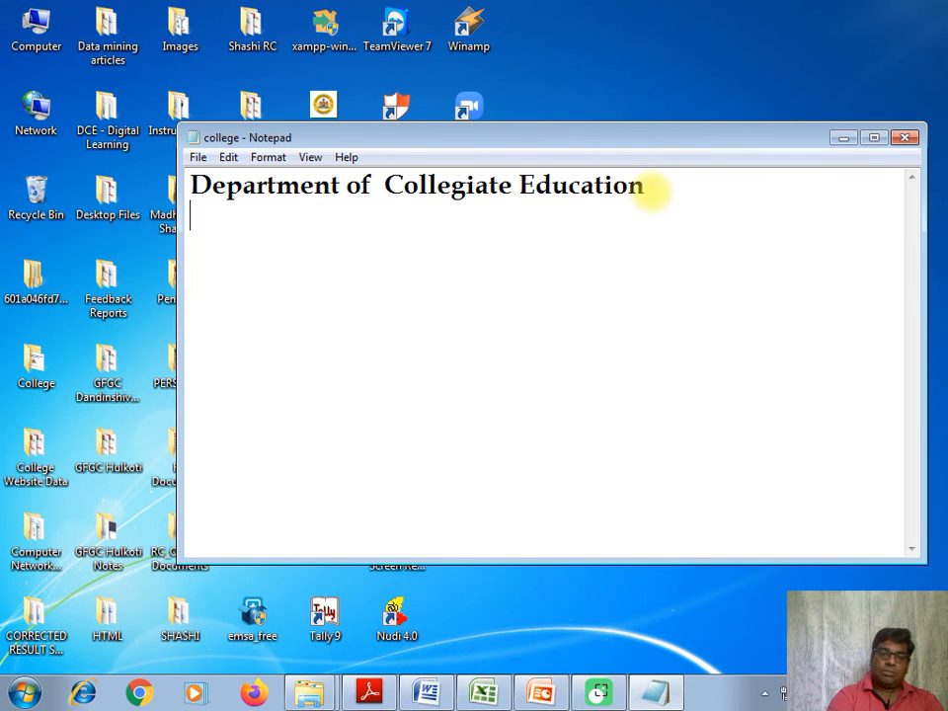
click(229, 158)
click(256, 246)
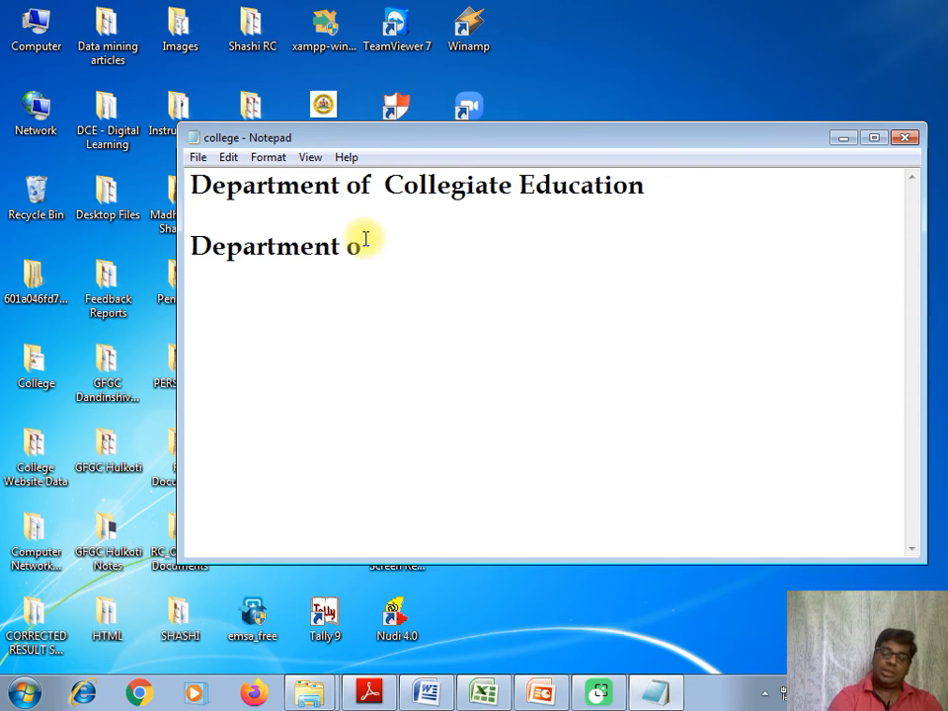
key(BackSpace)
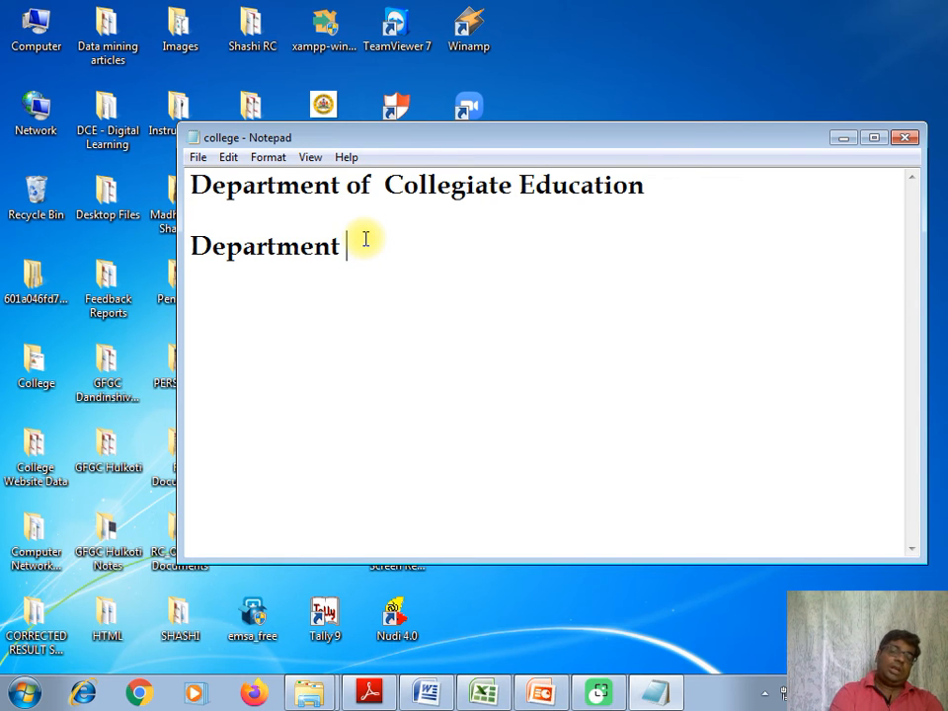
Copy the entire first line and paste it below the "Department" line, leaving a blank line between them.
drag(193, 184, 430, 212)
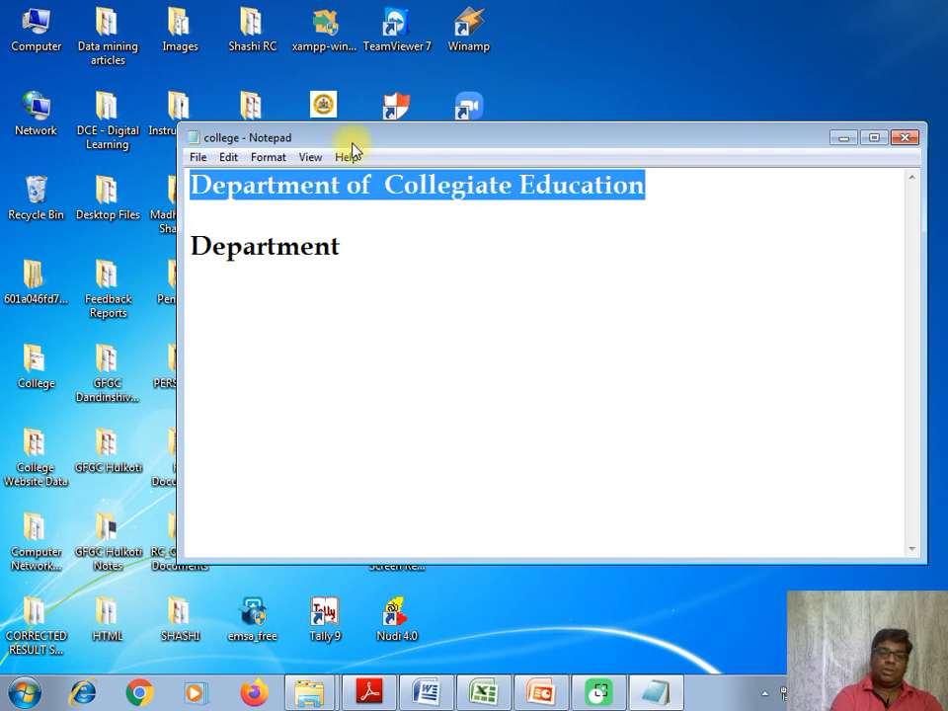
click(227, 155)
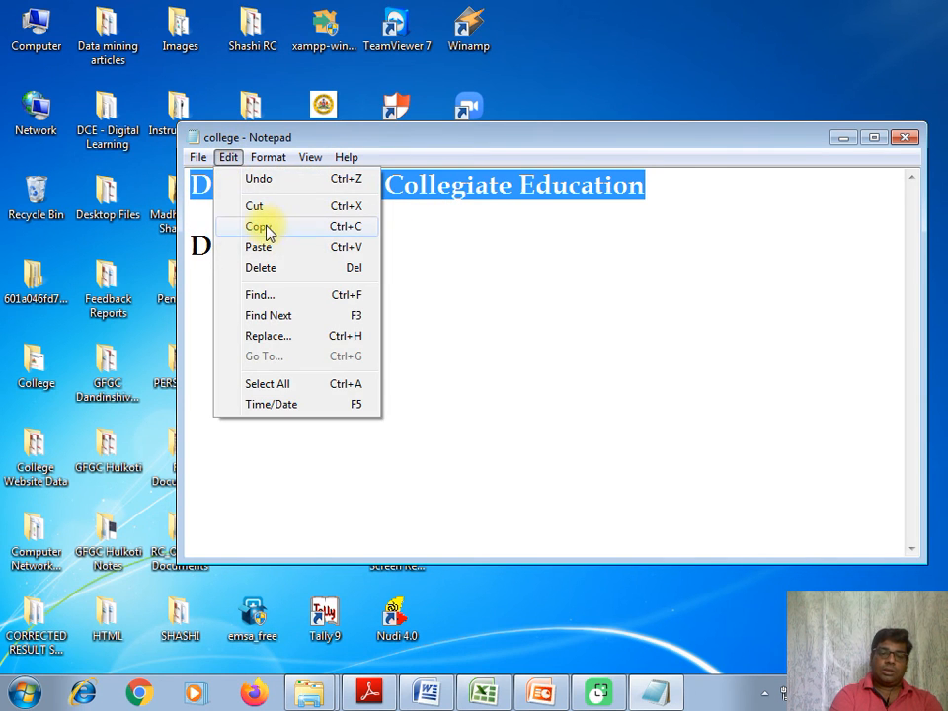
click(265, 229)
click(237, 303)
click(356, 263)
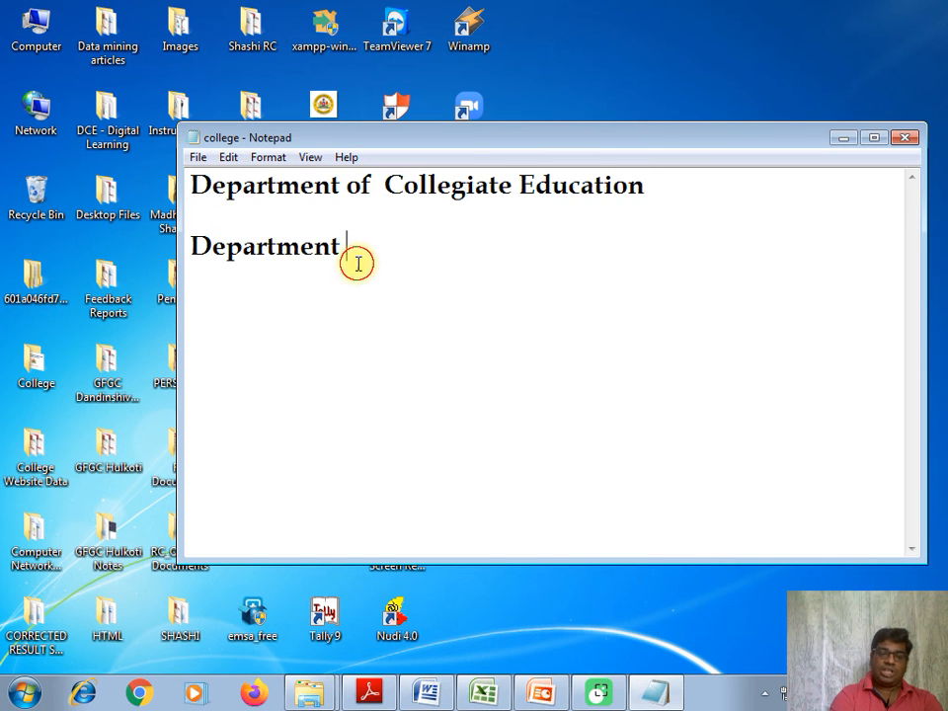
key(Return)
key(Return)
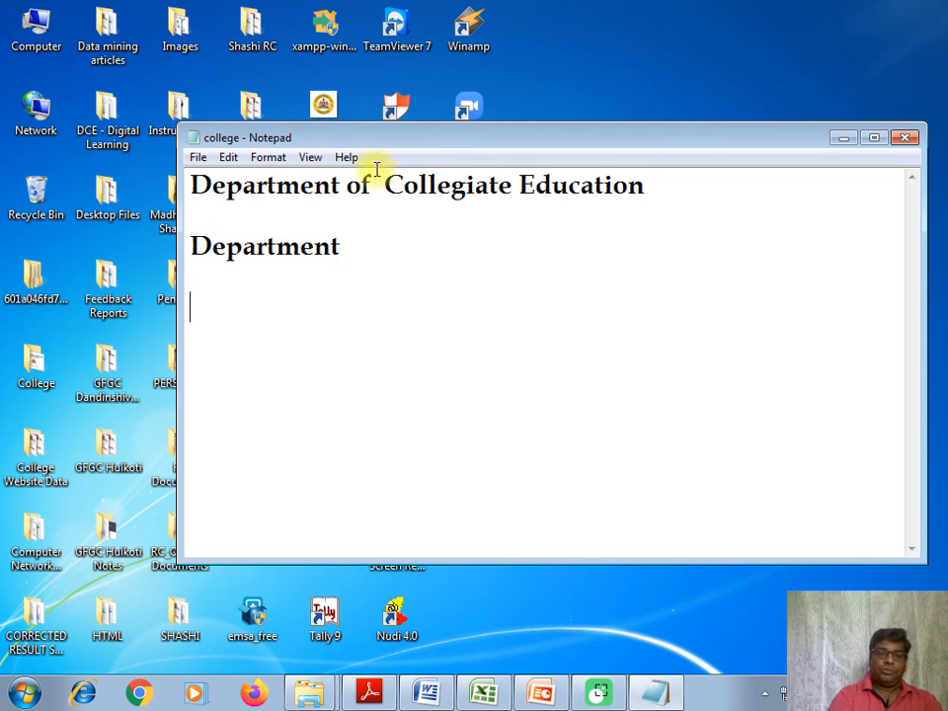
click(228, 157)
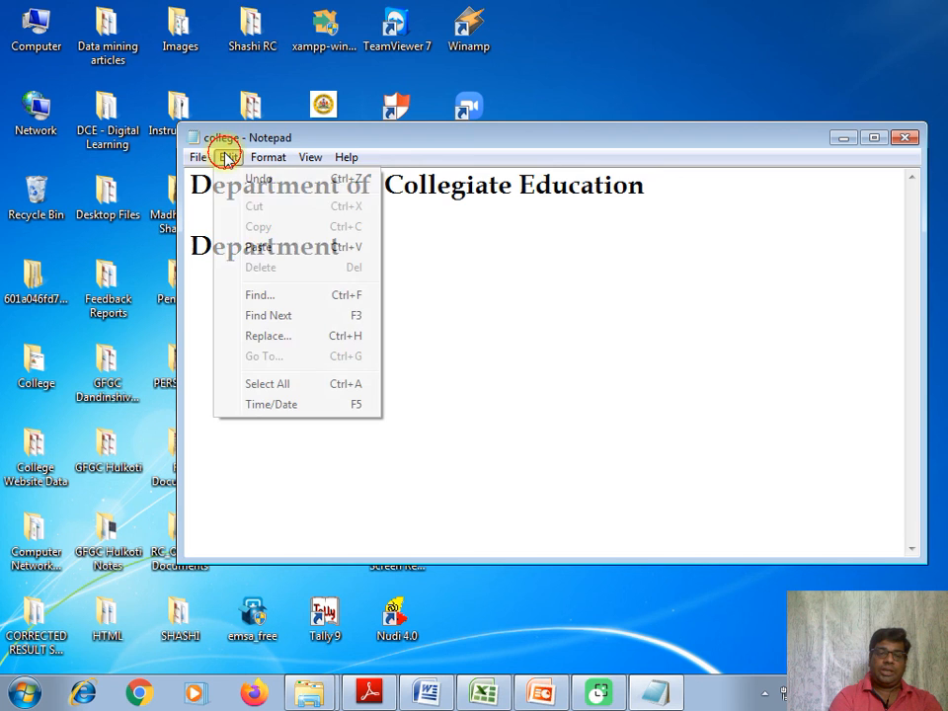
click(268, 251)
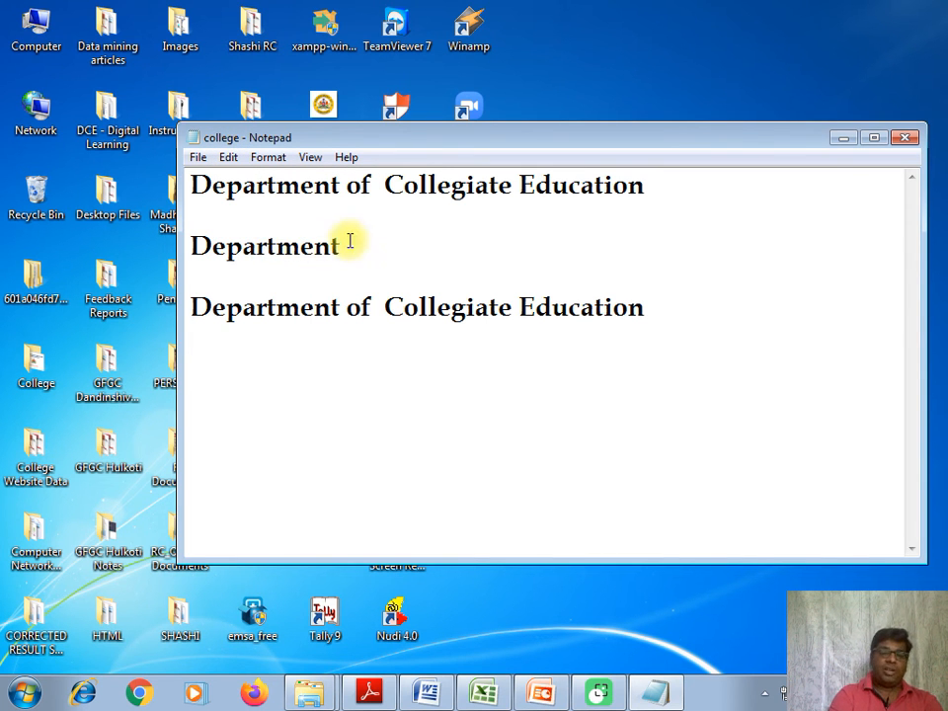
Move the standalone word "Department" below the second full line by cutting and pasting it, leaving two blank lines in between.
double_click(204, 246)
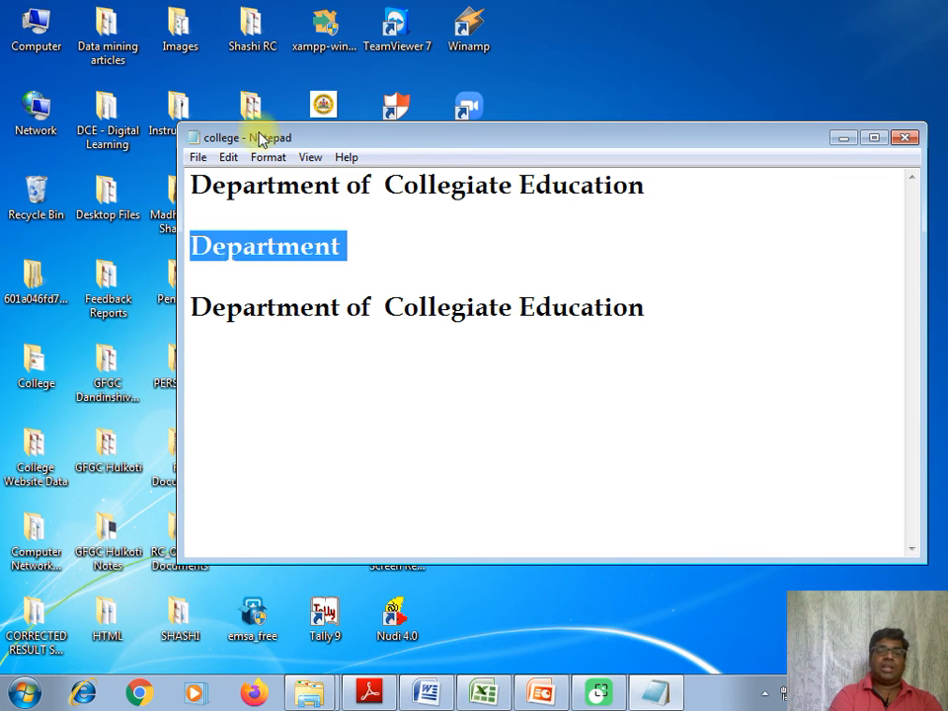
click(235, 158)
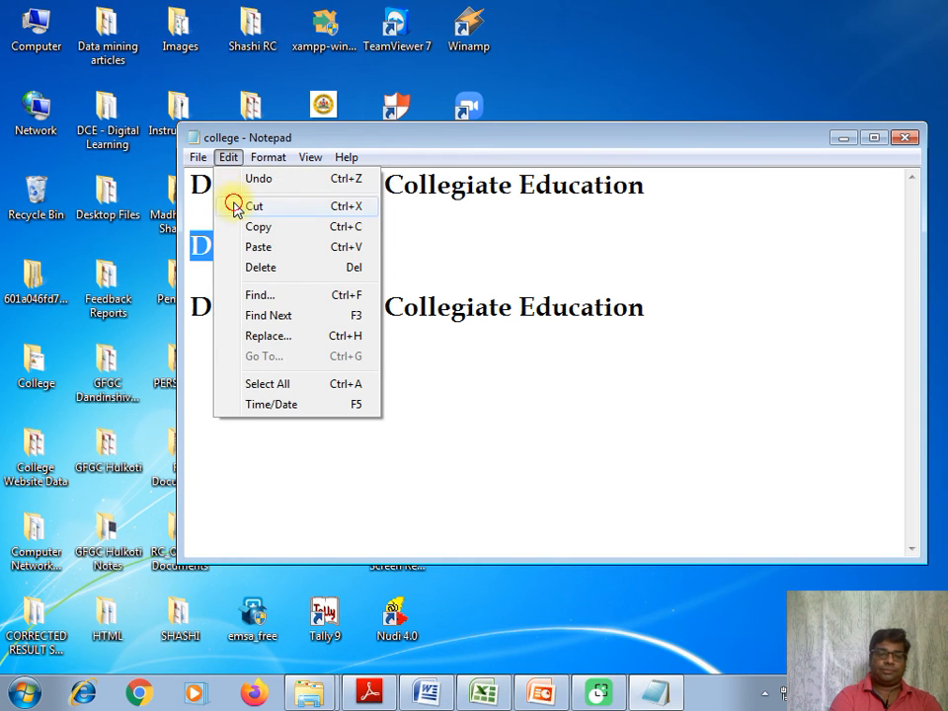
click(235, 205)
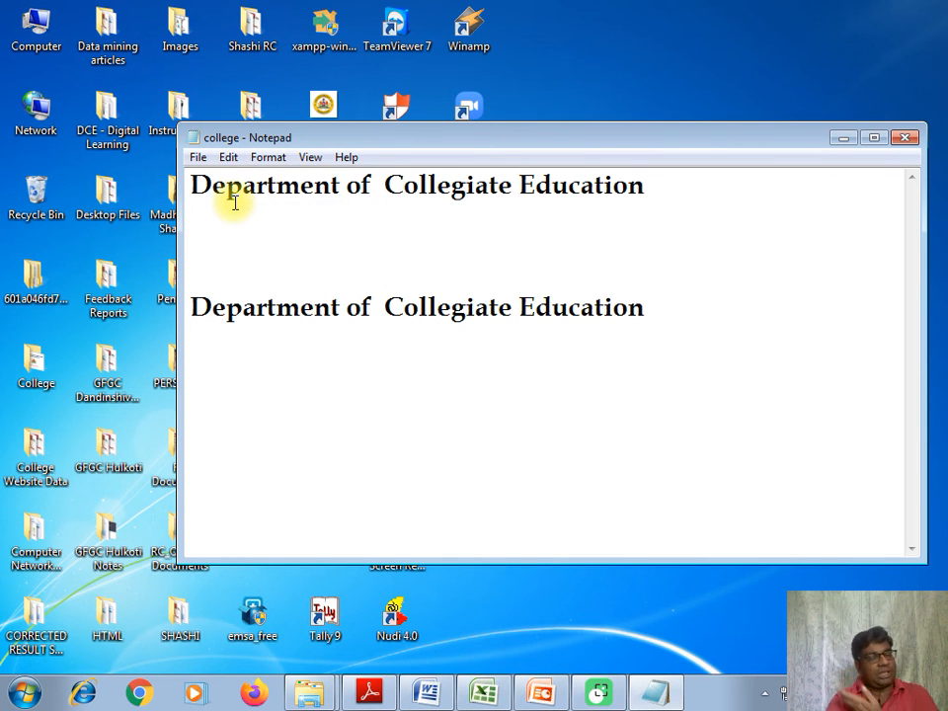
click(235, 381)
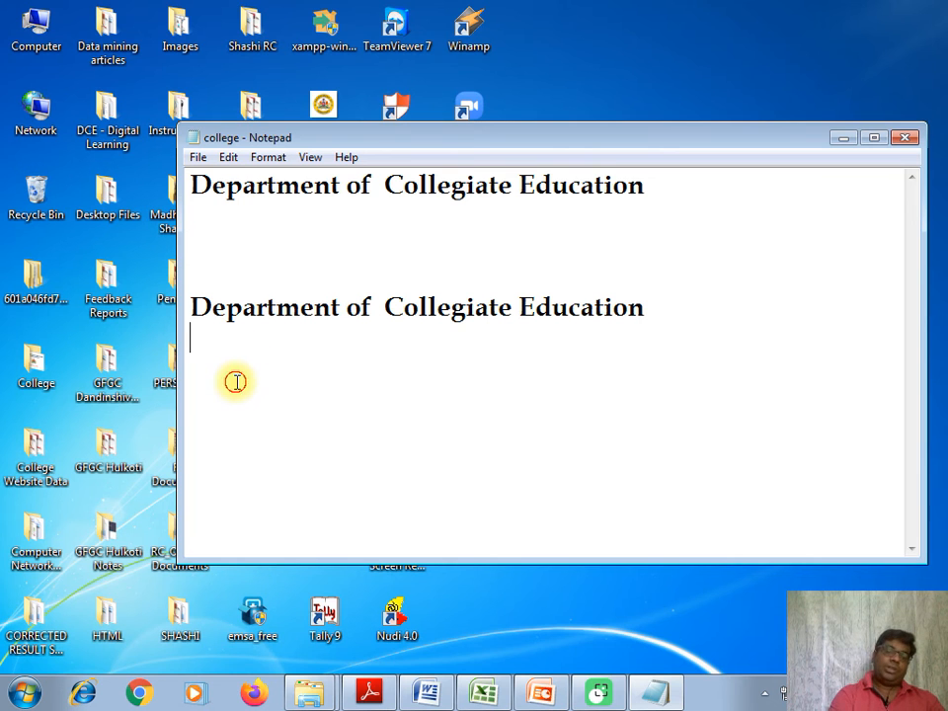
key(Return)
key(Return)
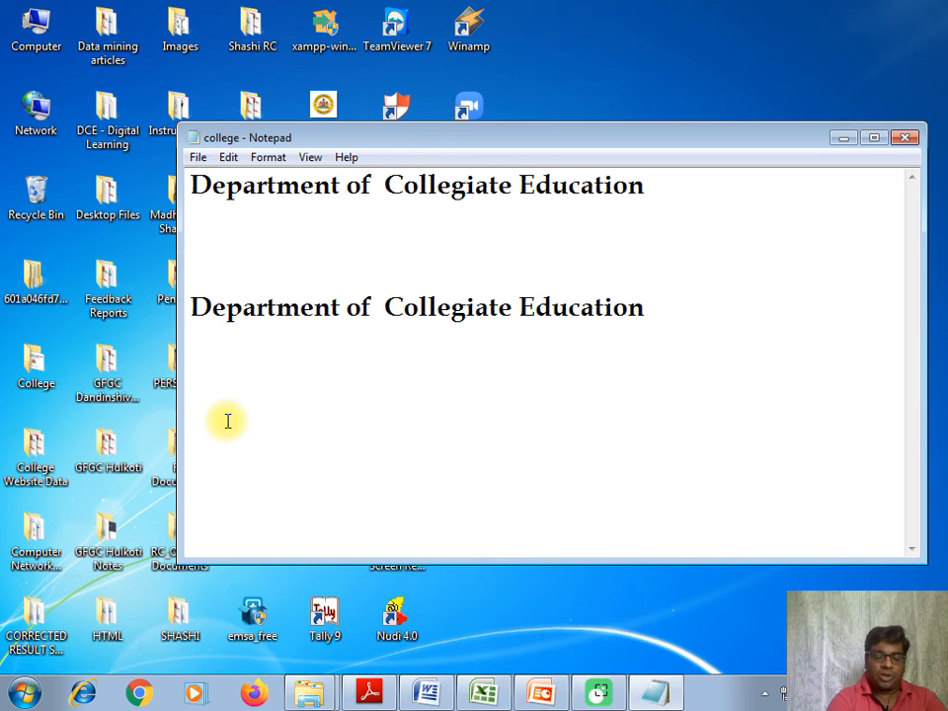
text(Department)
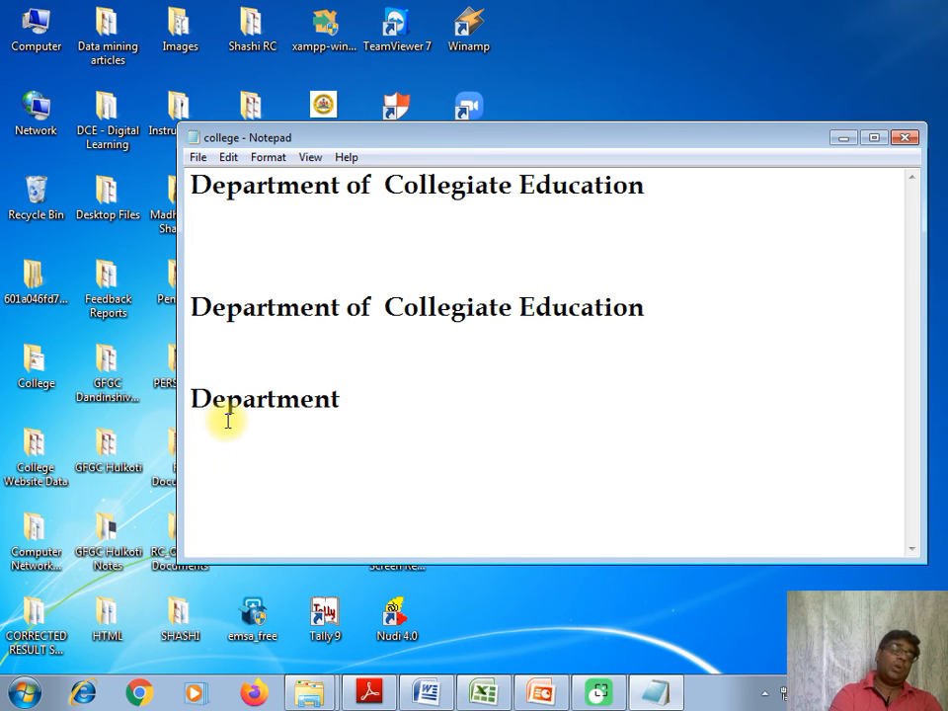
Search downward from the end of the text for "Education" using Find.
click(228, 160)
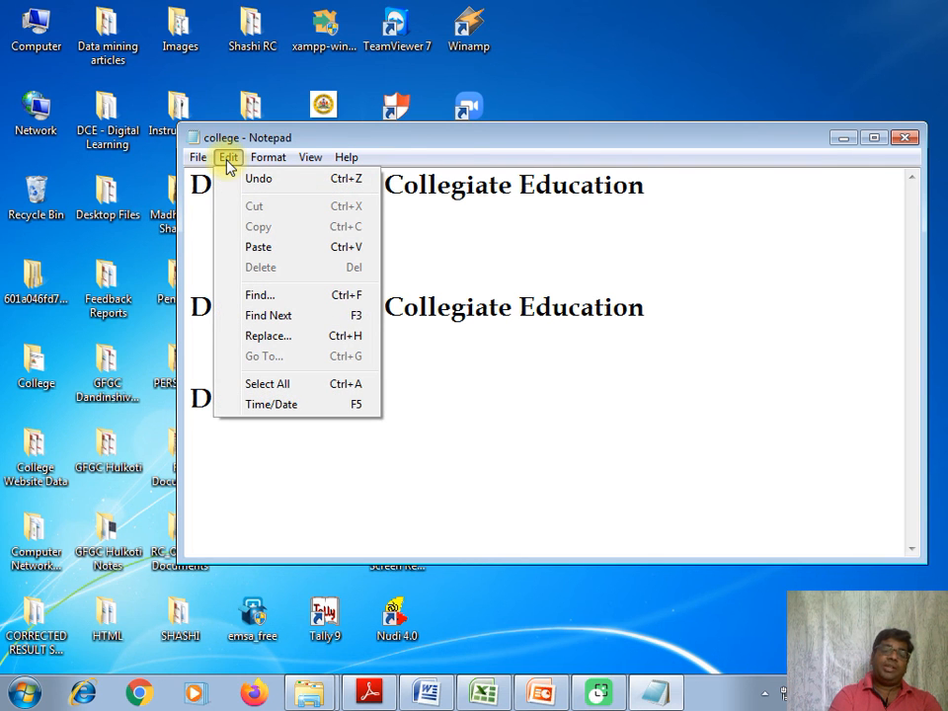
click(270, 297)
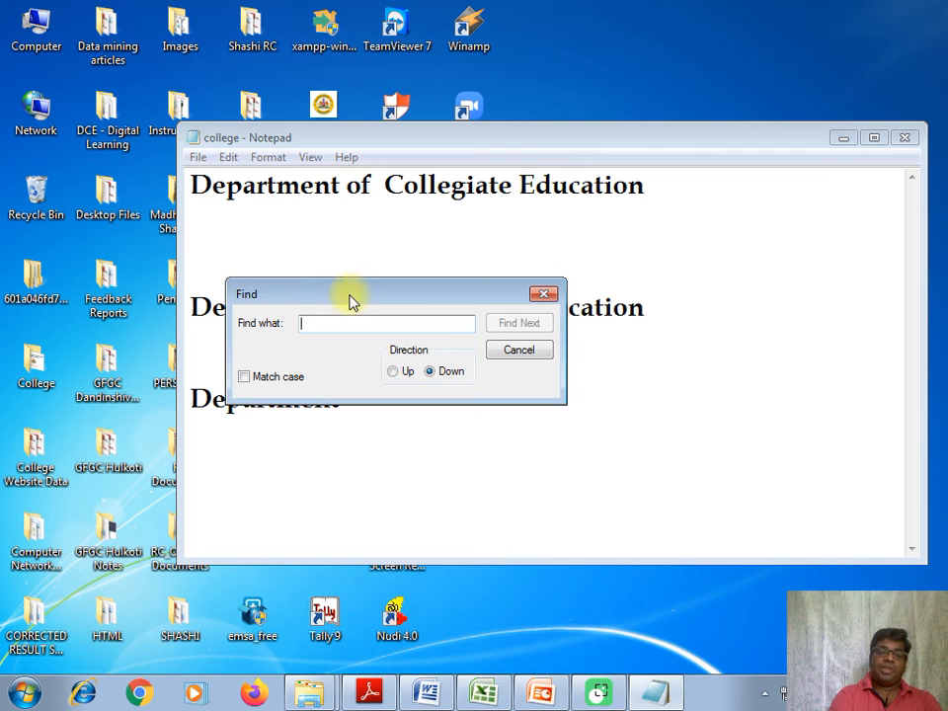
drag(351, 302, 546, 400)
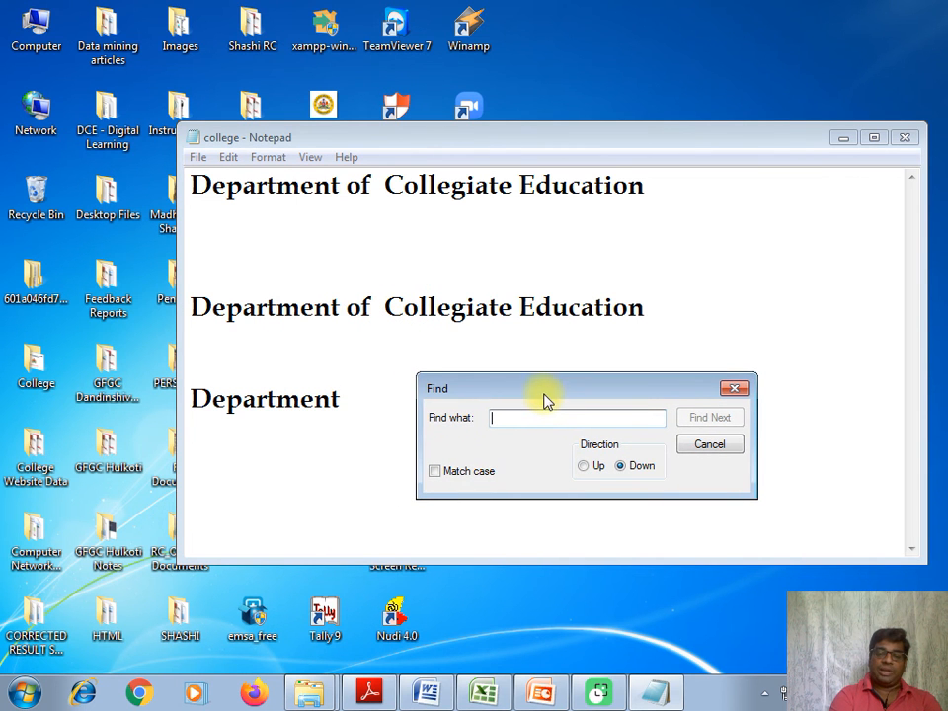
click(531, 417)
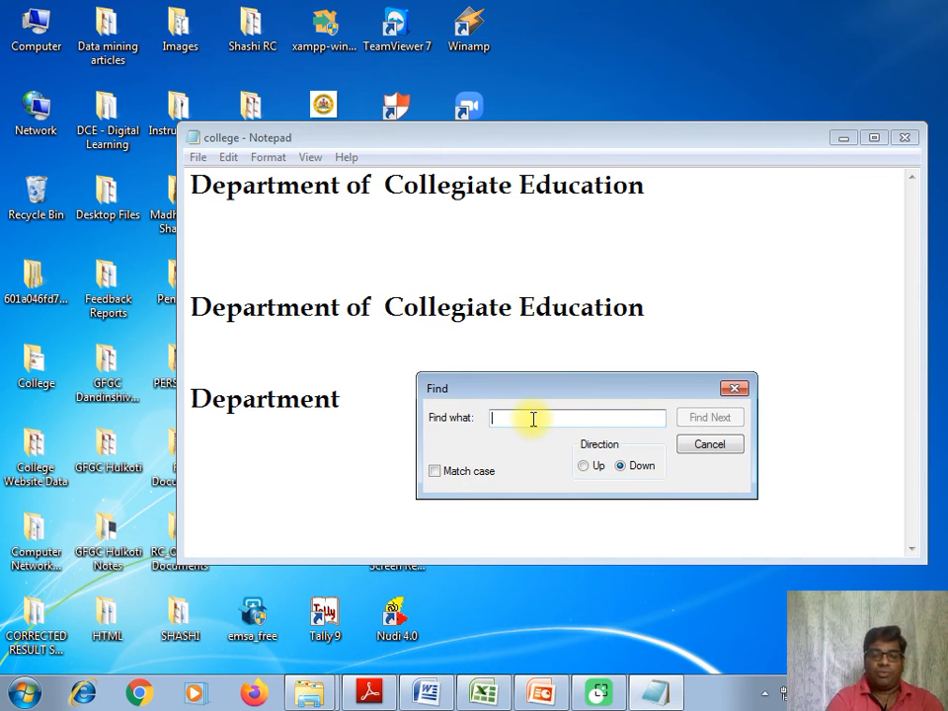
text(Educ)
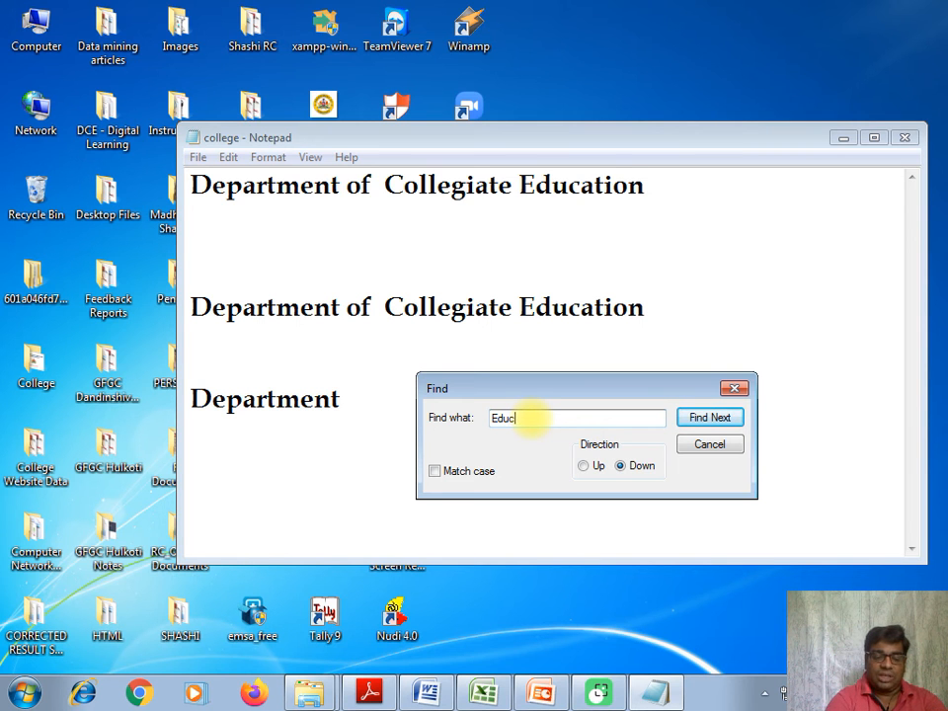
text(ation)
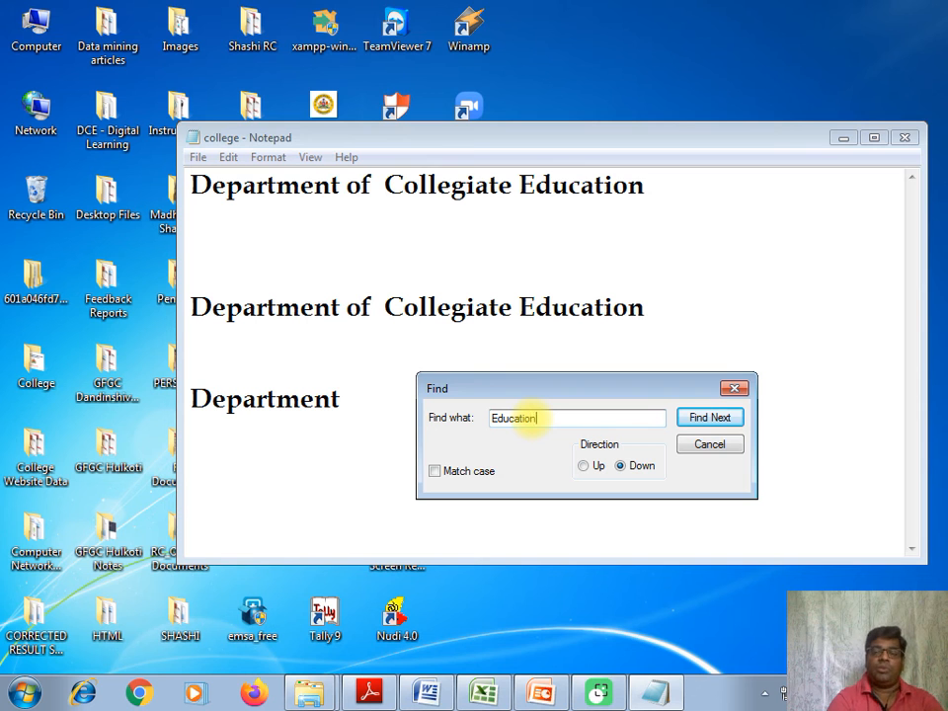
click(725, 417)
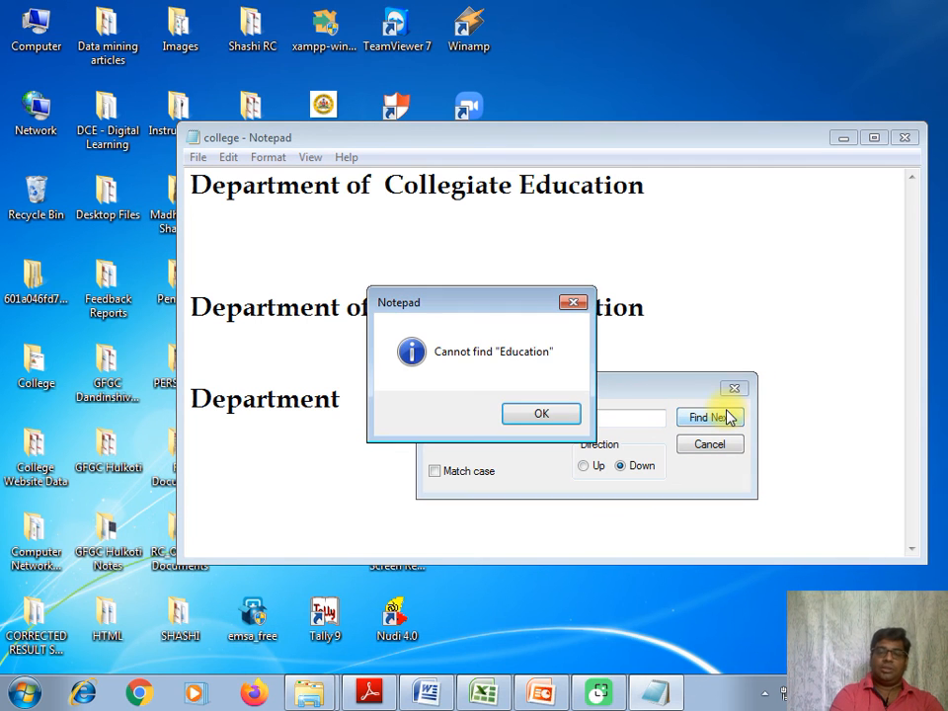
click(537, 408)
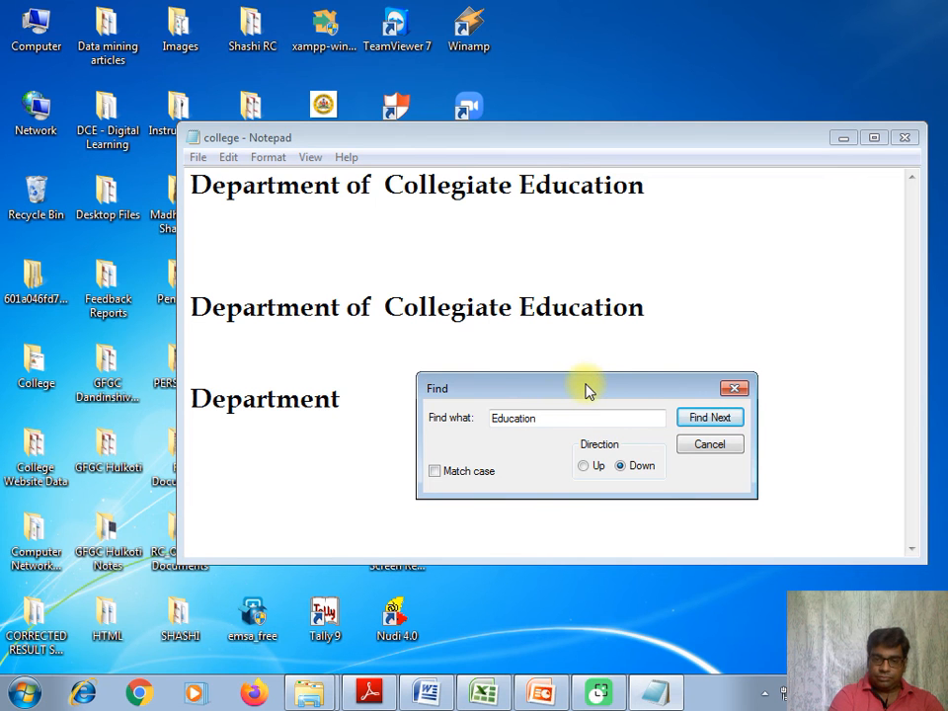
Search upward for "Education" with case matching enabled, continuing to the start of the document.
drag(626, 394, 643, 224)
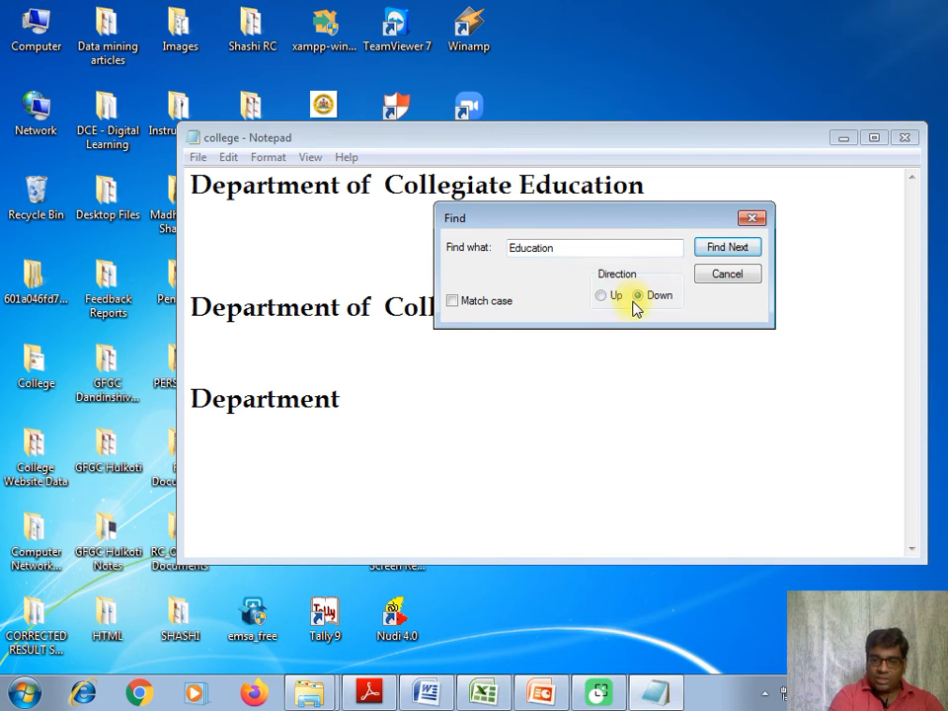
click(456, 303)
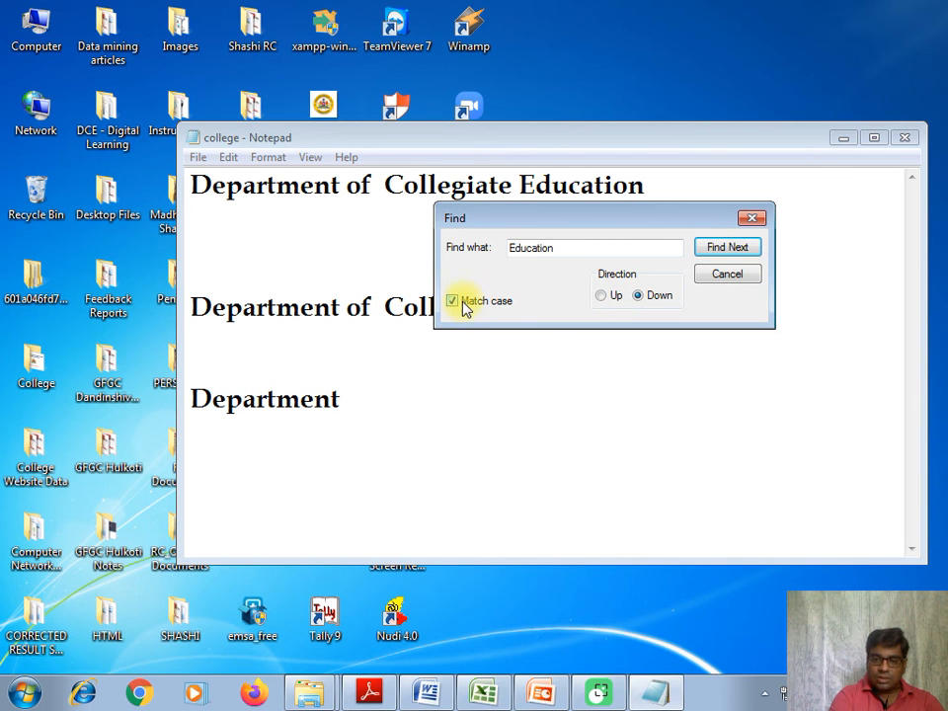
click(603, 295)
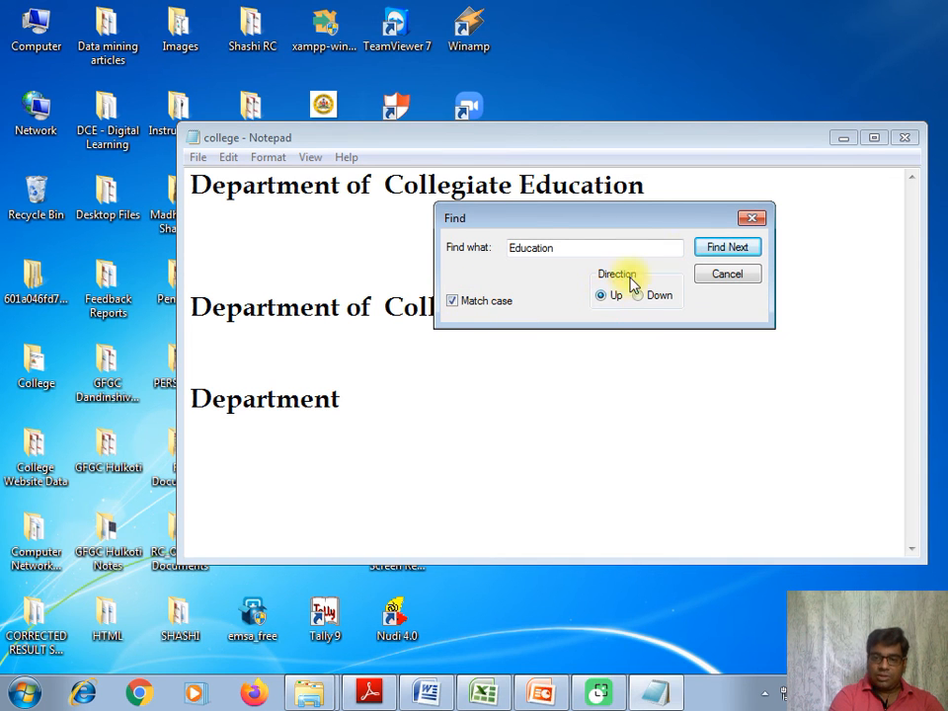
click(717, 248)
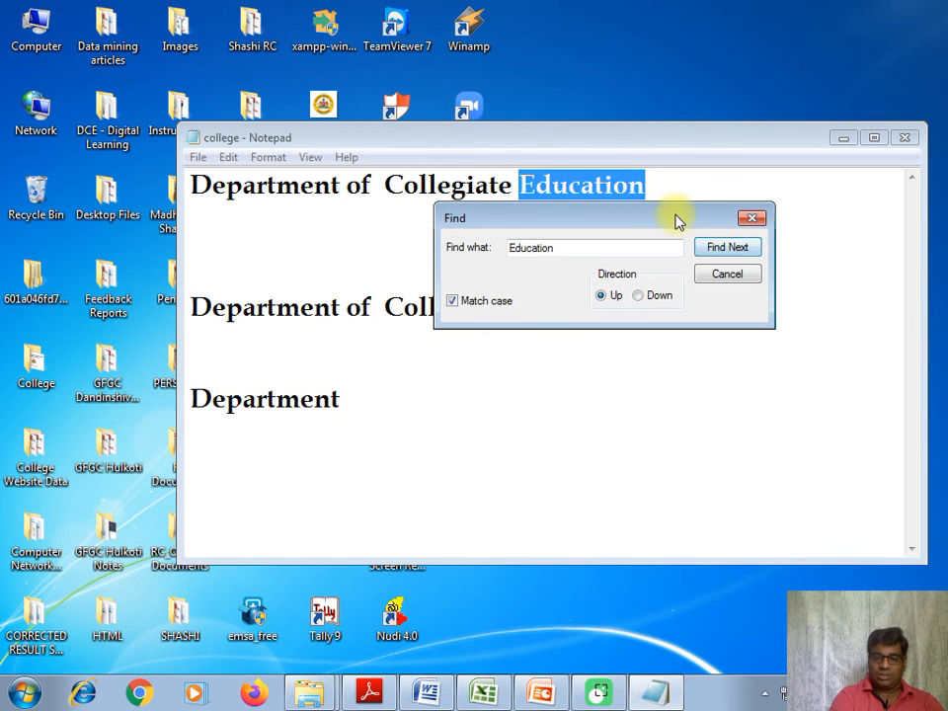
drag(678, 222, 682, 269)
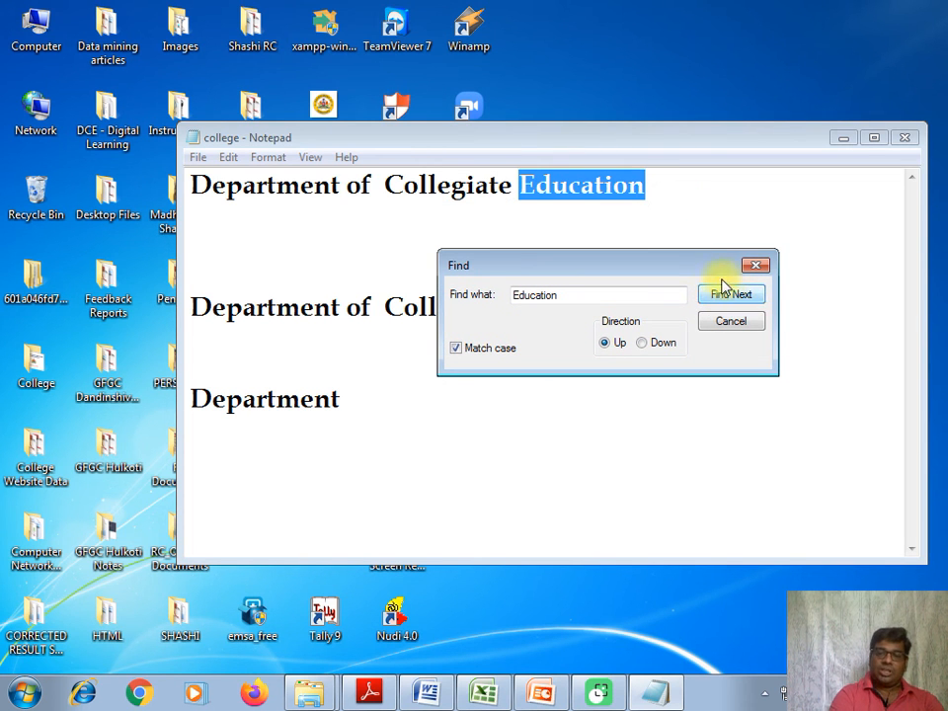
click(714, 262)
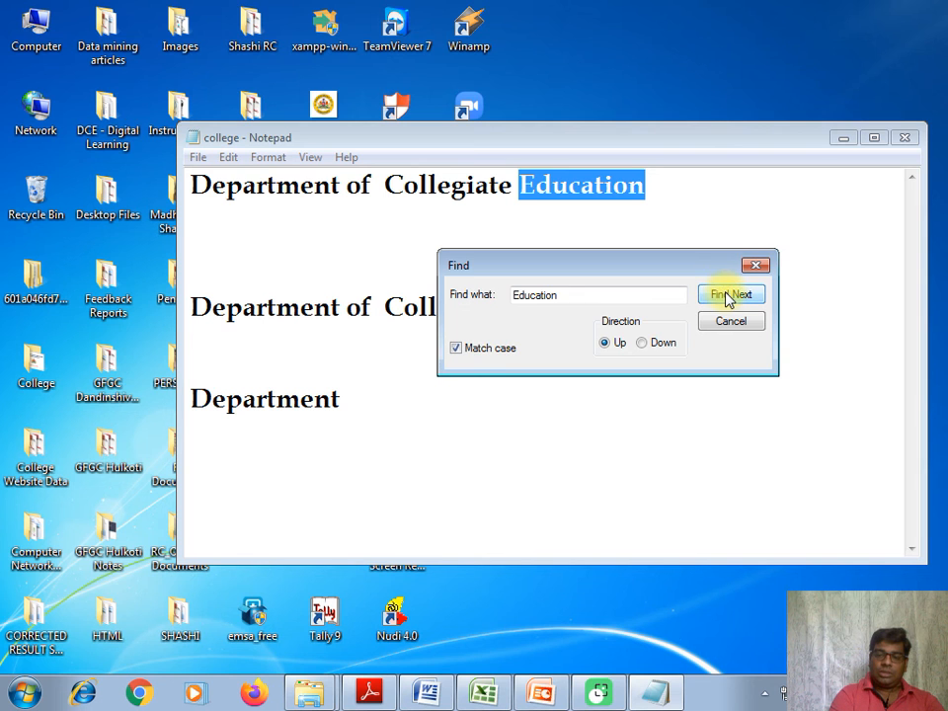
click(727, 295)
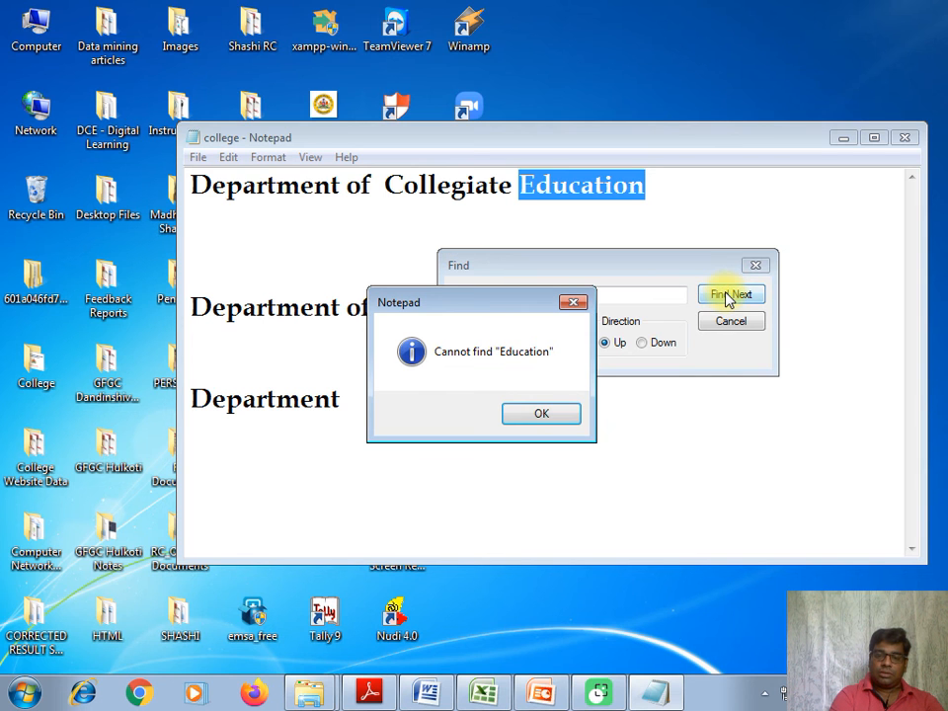
click(561, 412)
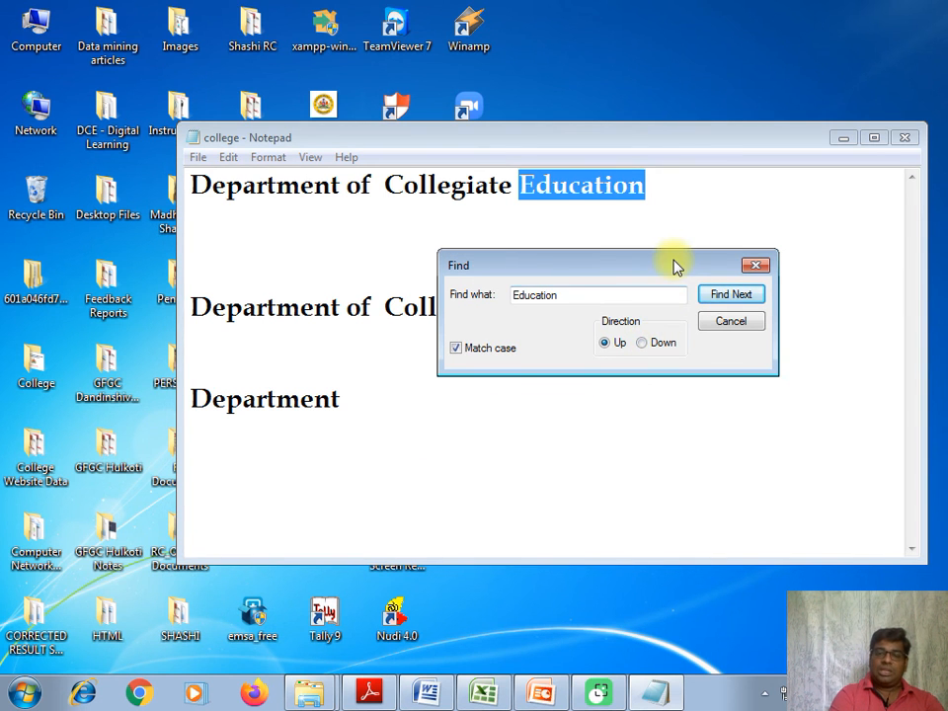
Search downward for the next "Education" from the first line, and close the Find dialog.
click(663, 343)
click(708, 305)
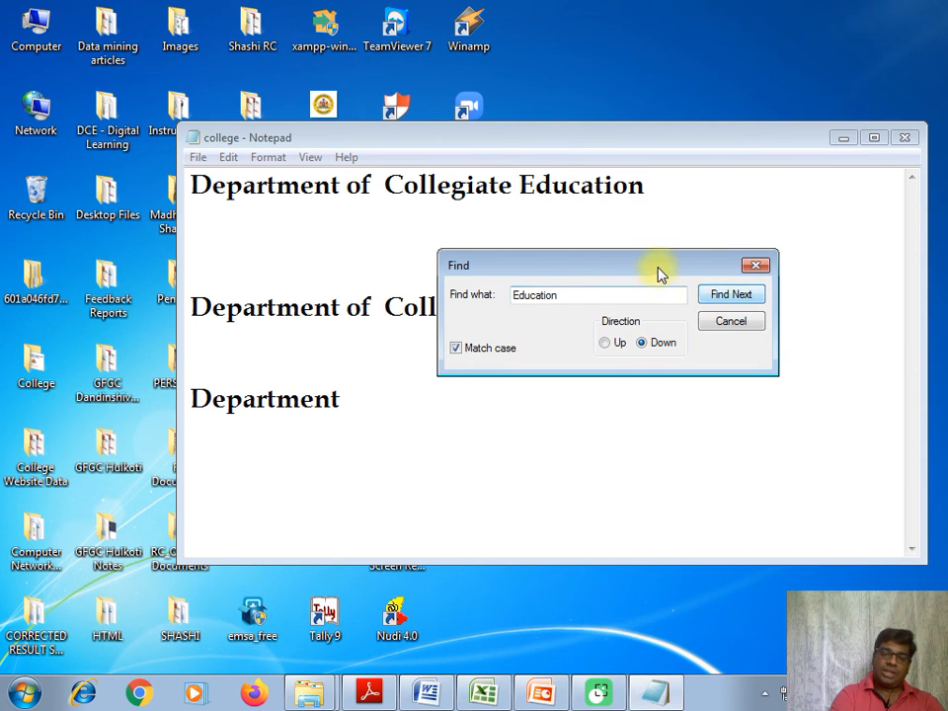
drag(657, 273, 679, 376)
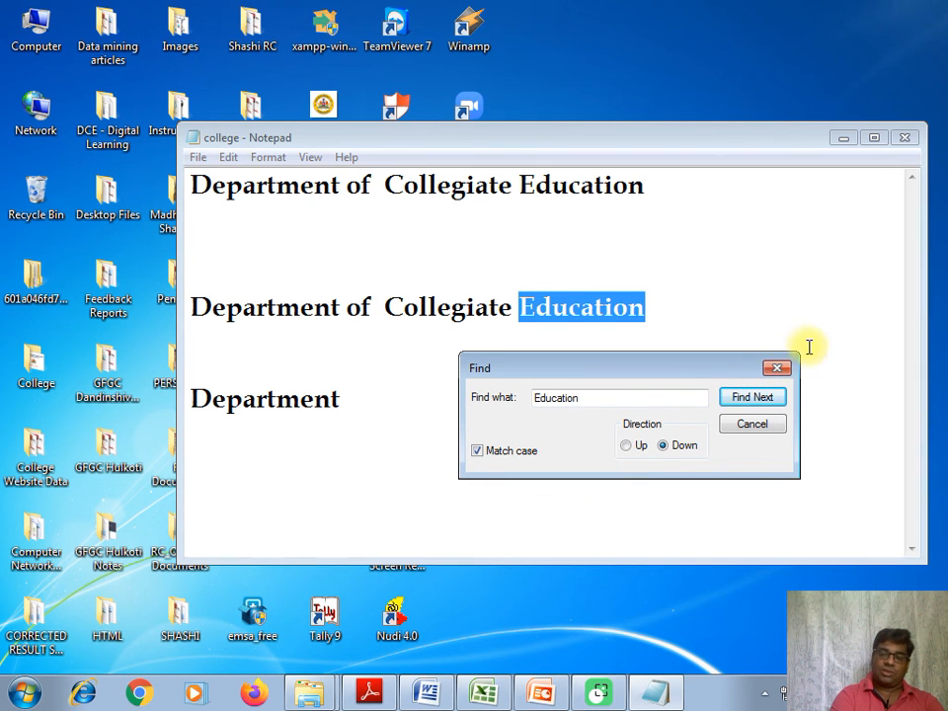
click(780, 370)
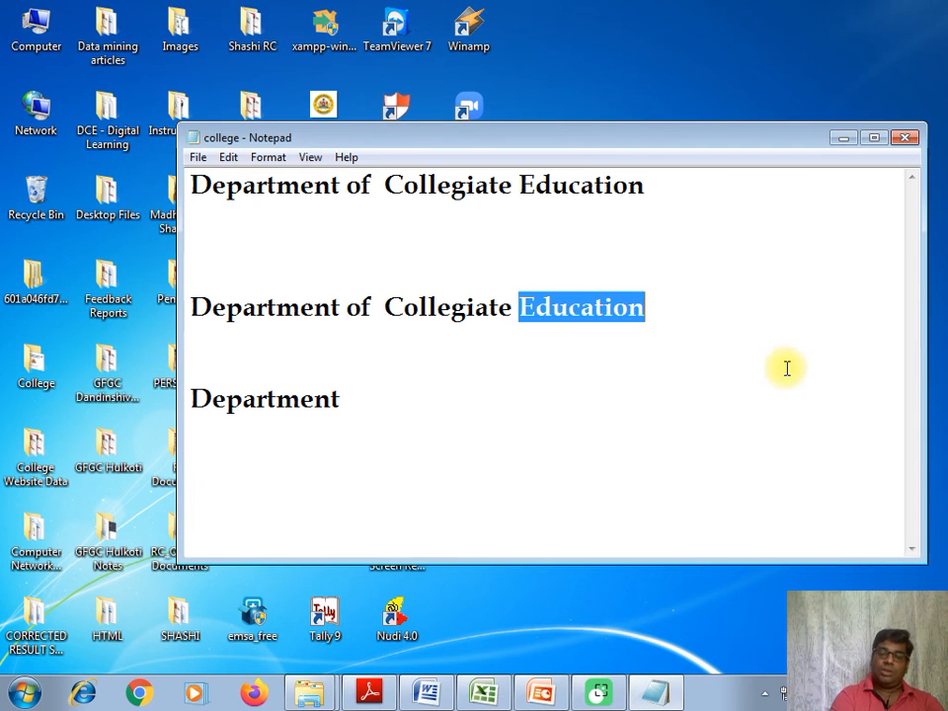
Set up a text replacement that finds "Collegiate" and replaces it with "School".
click(228, 158)
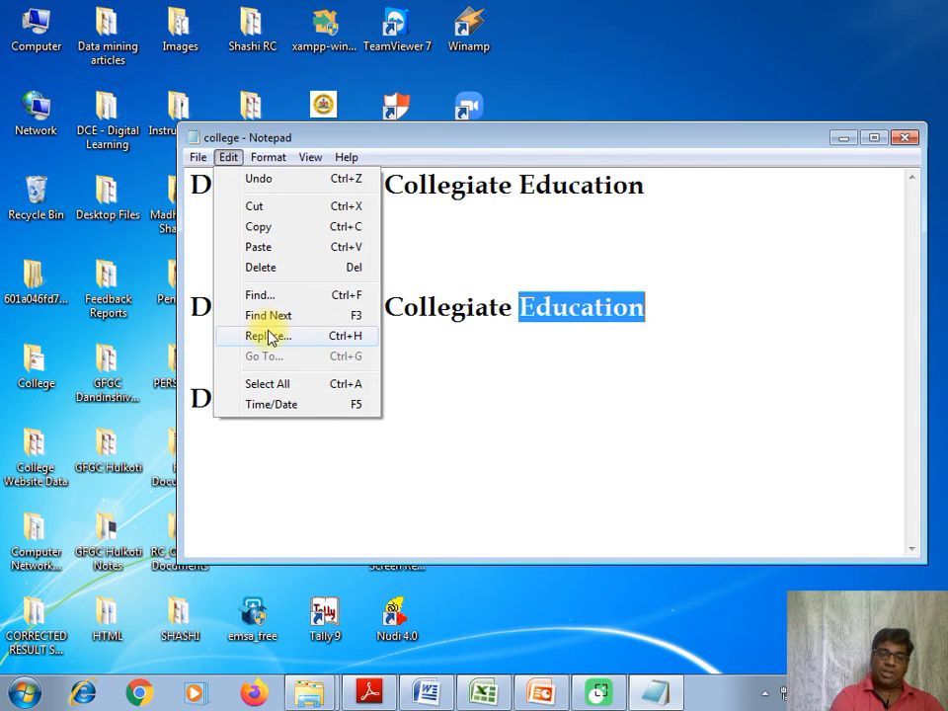
click(268, 338)
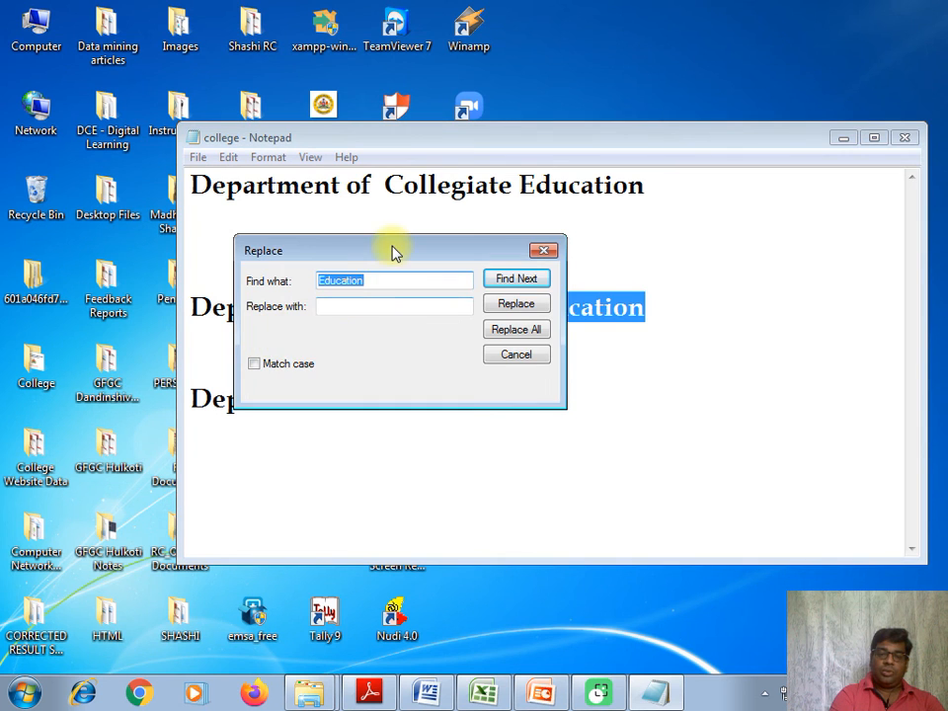
drag(387, 251, 483, 383)
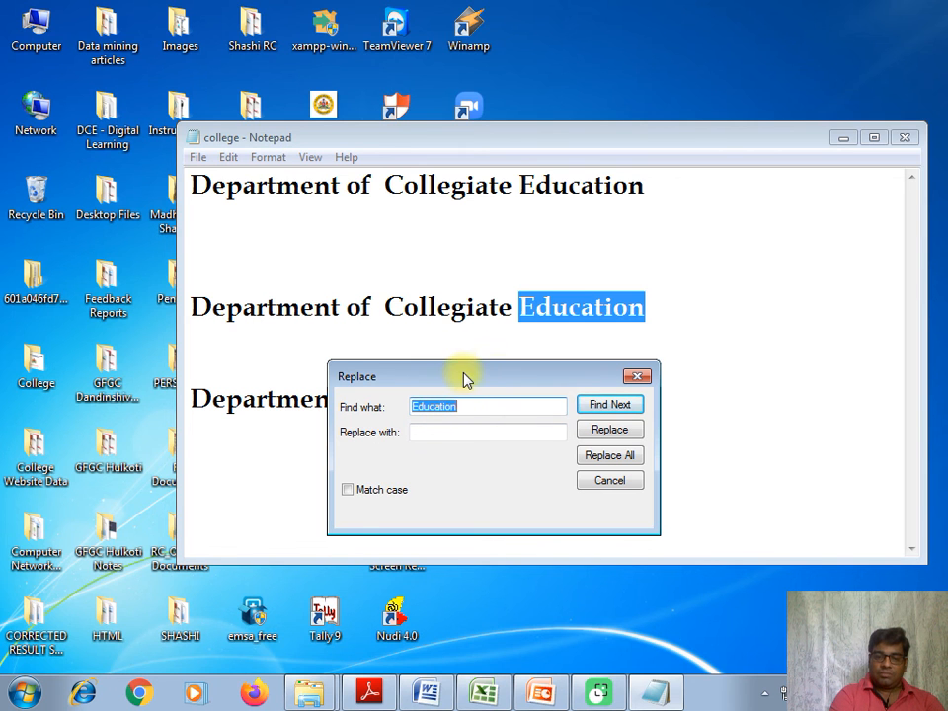
drag(466, 379, 404, 347)
click(505, 359)
text(Collegiate)
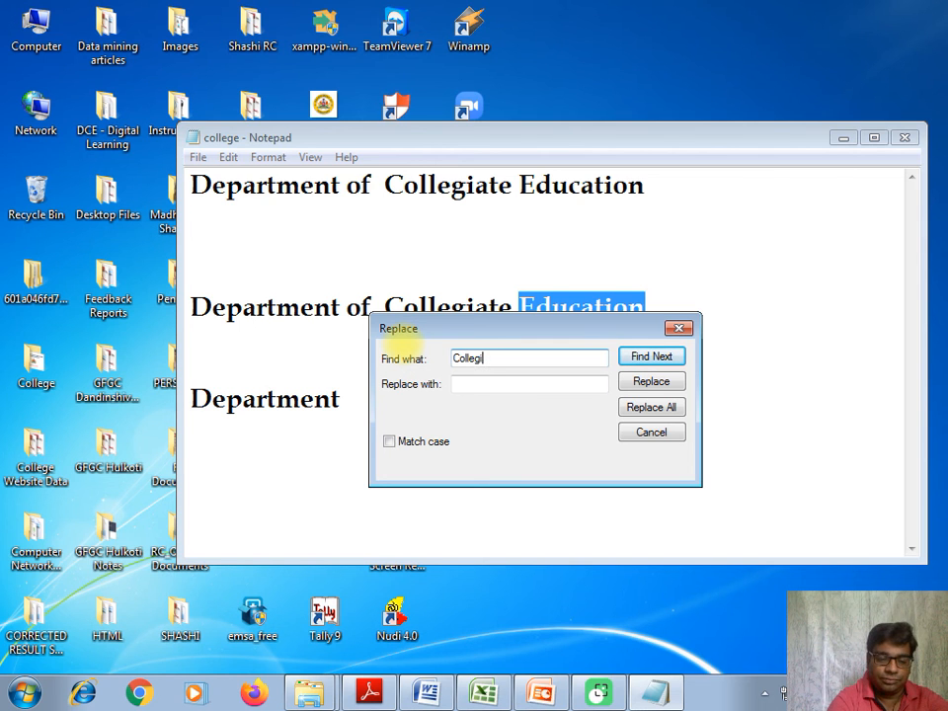
click(491, 389)
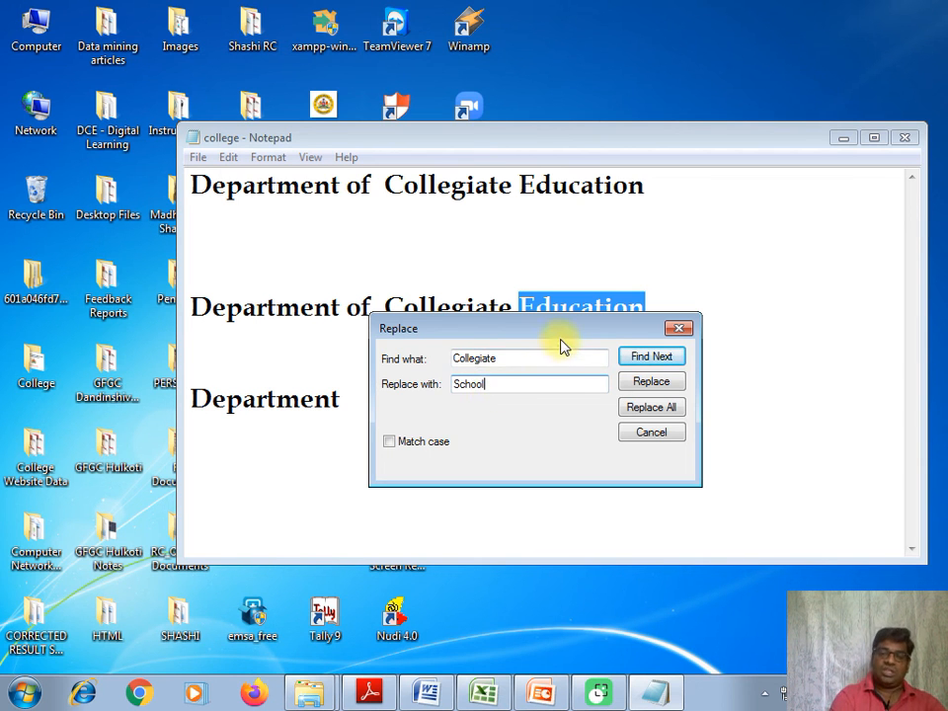
drag(561, 337, 581, 405)
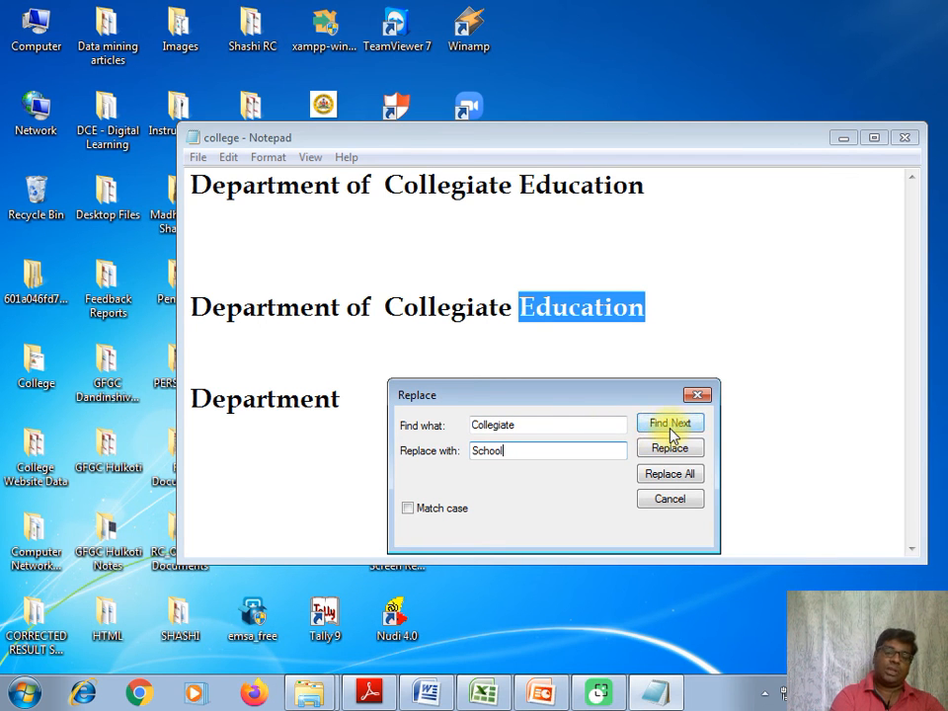
Find "Collegiate" in the second full line, searching from the first line, and replace that occurrence with "School".
click(670, 429)
click(559, 410)
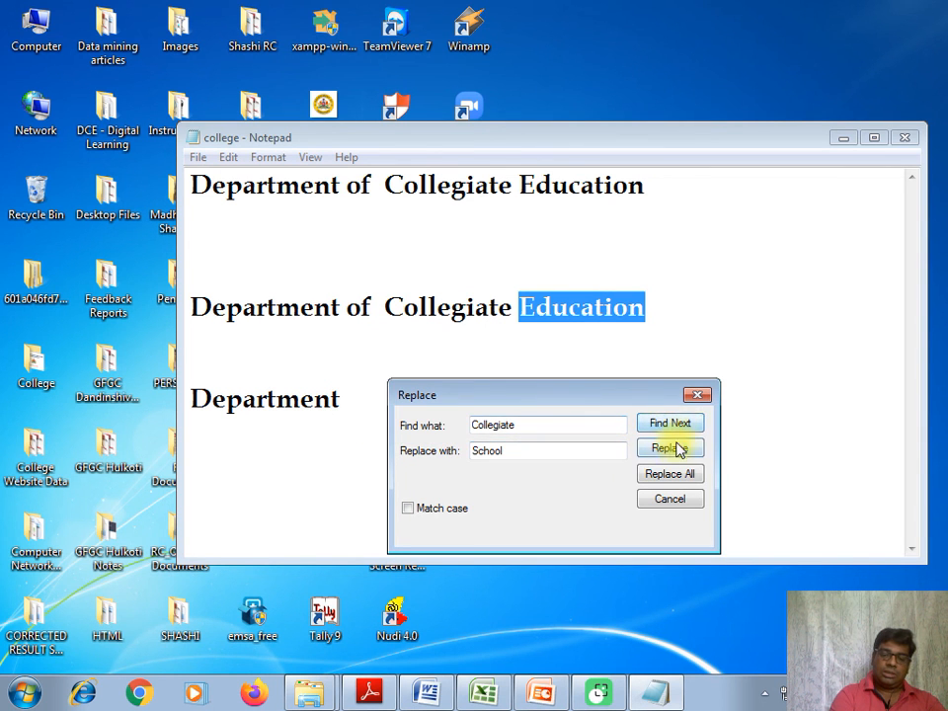
click(438, 193)
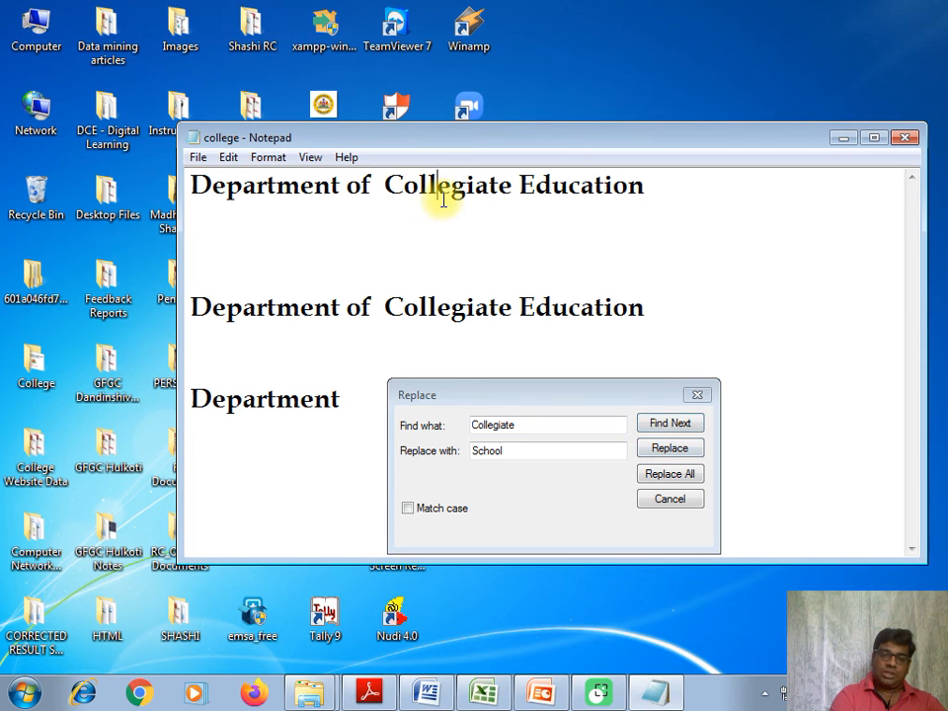
click(677, 423)
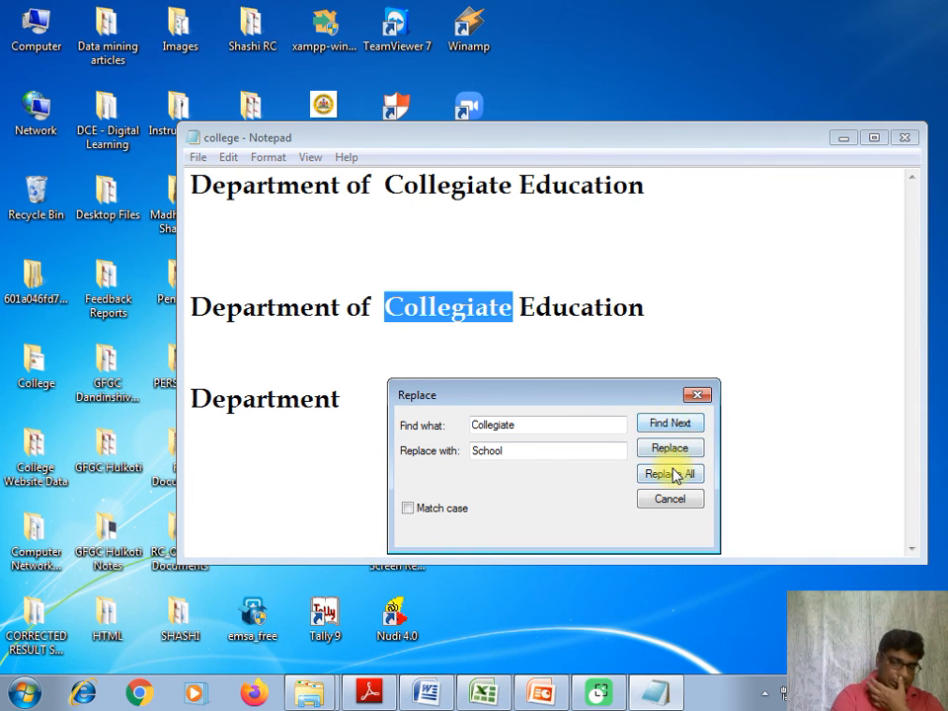
click(681, 459)
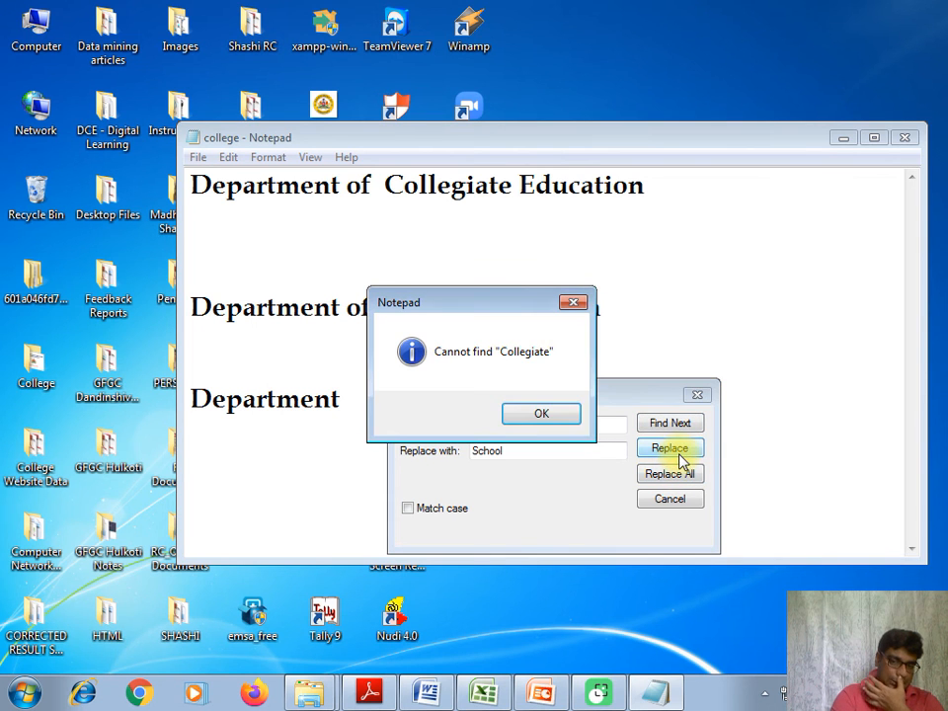
Replace all remaining occurrences of "Collegiate" with "School" and close the Replace dialog.
click(526, 413)
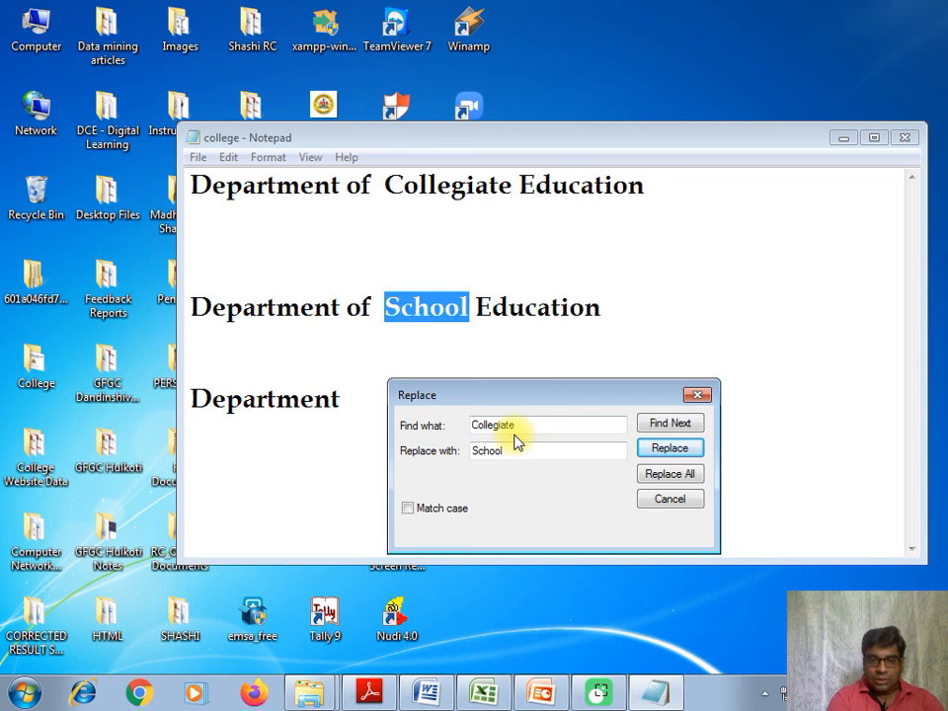
click(670, 477)
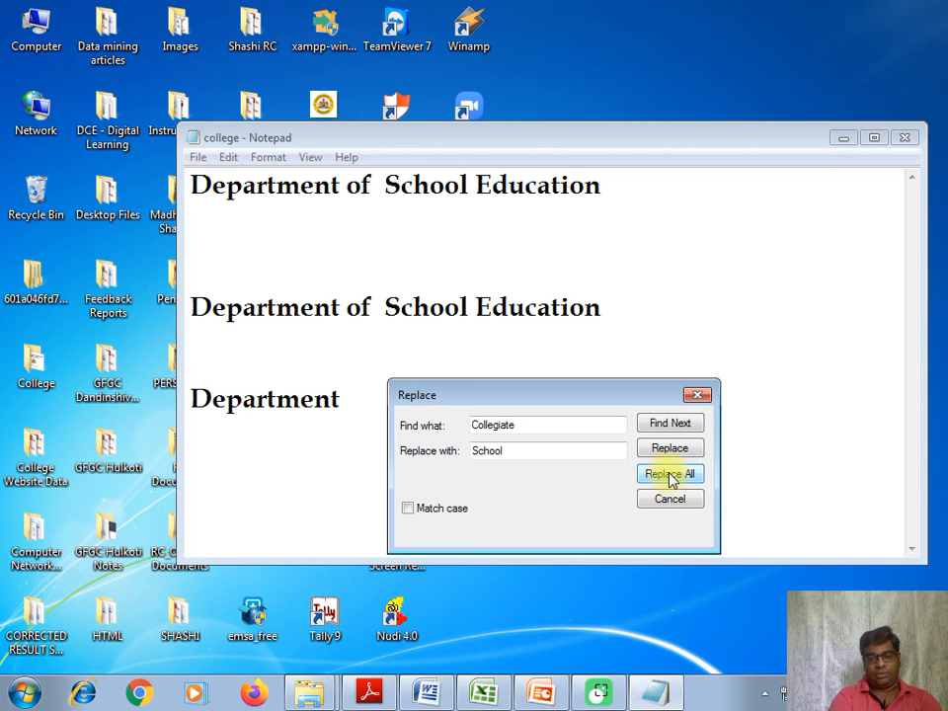
click(671, 499)
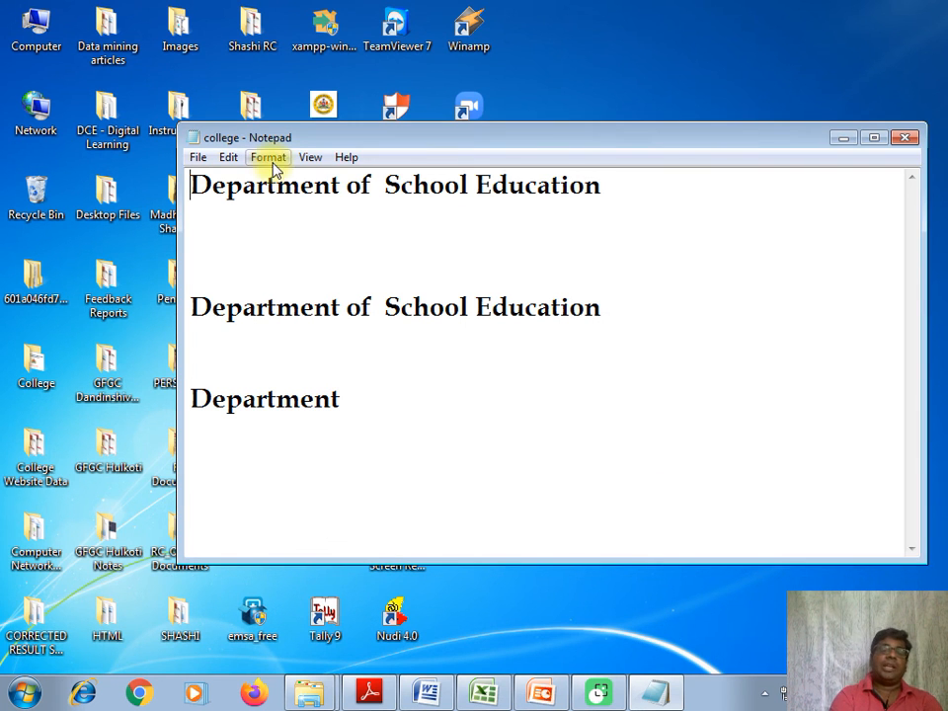
click(232, 165)
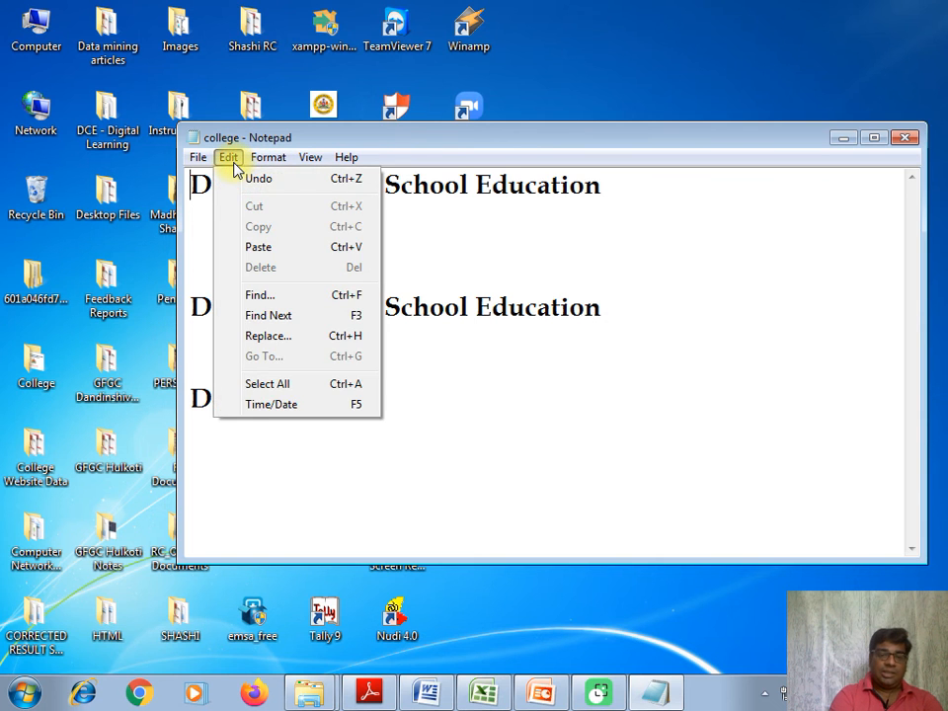
click(535, 431)
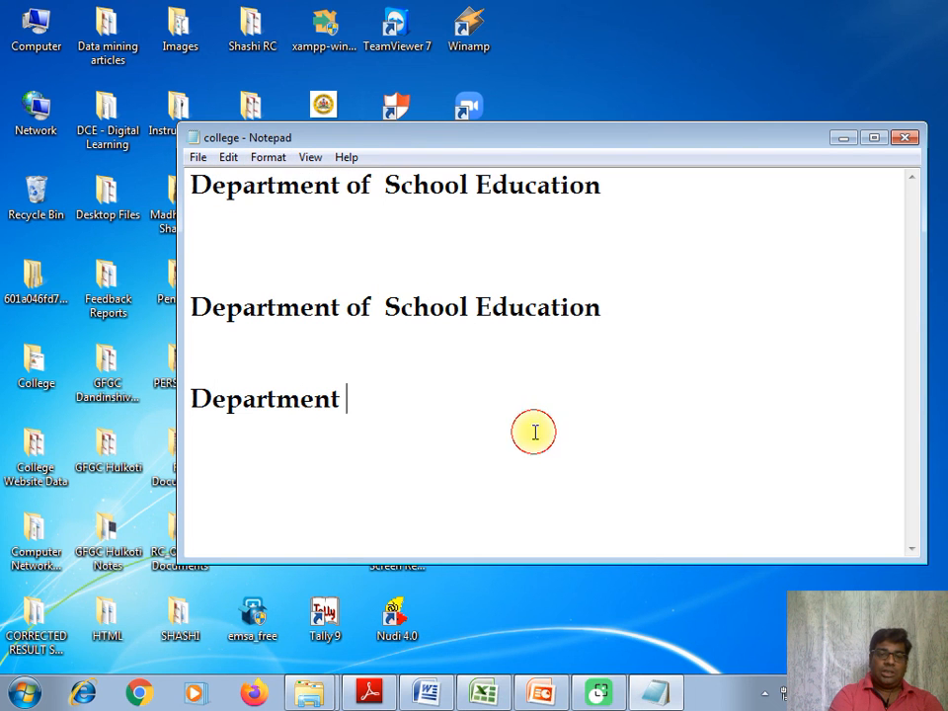
click(270, 161)
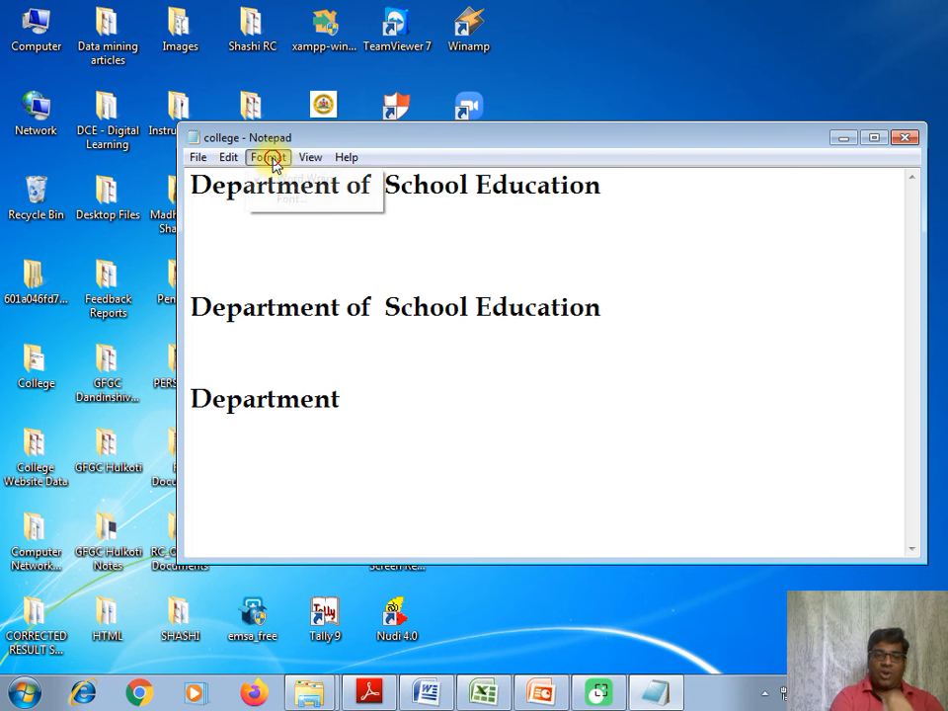
click(306, 202)
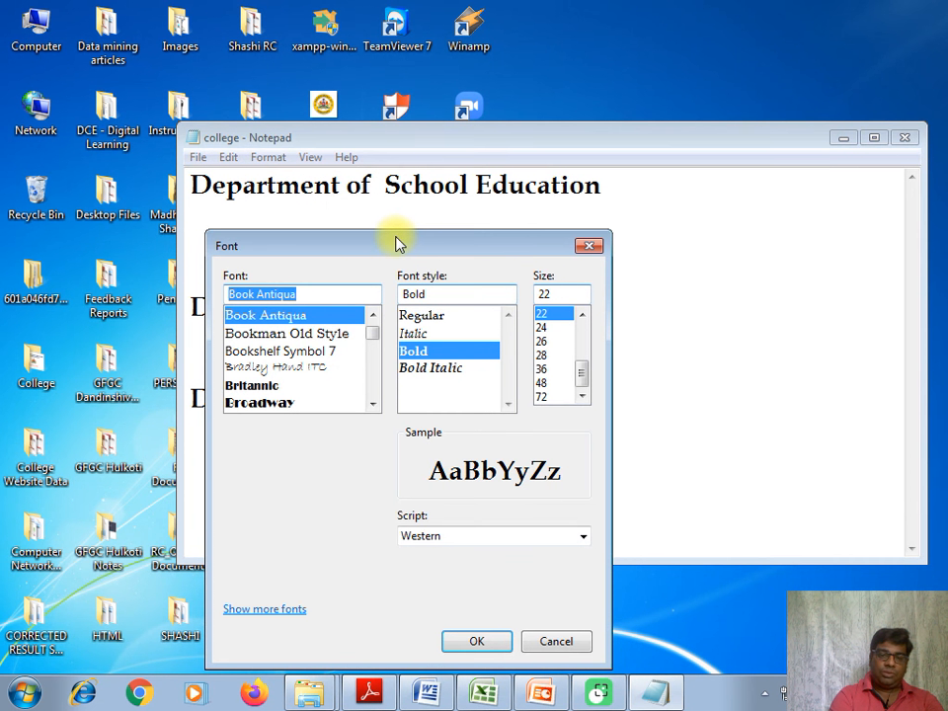
drag(397, 244, 511, 370)
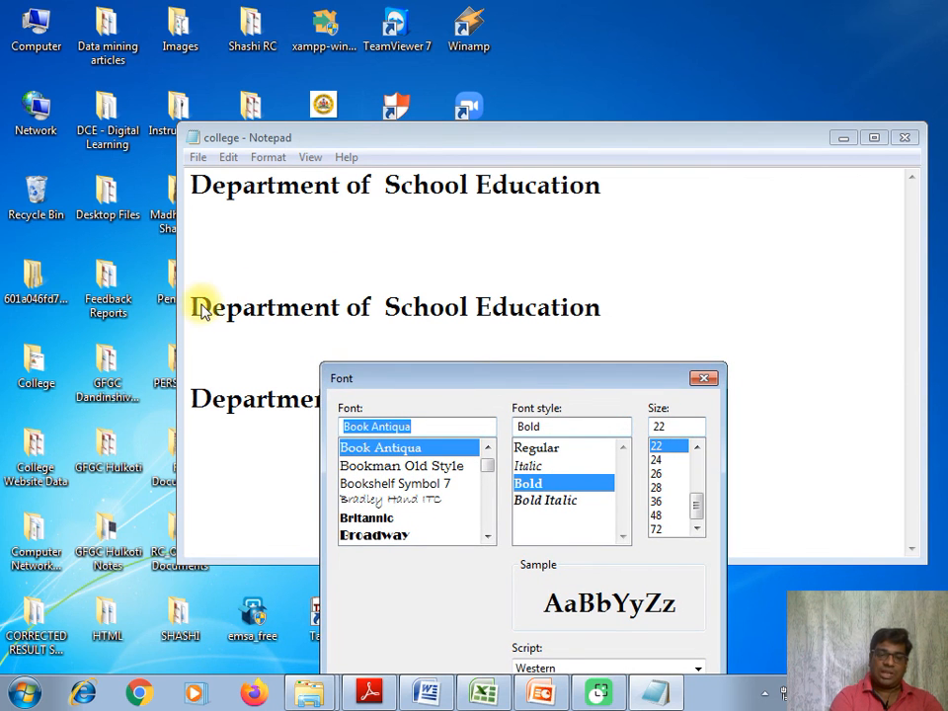
click(705, 379)
Select the second "Department of School Education" line and set the font to Bookman Old Style, Bold Italic, size 26.
drag(604, 305, 374, 286)
click(276, 161)
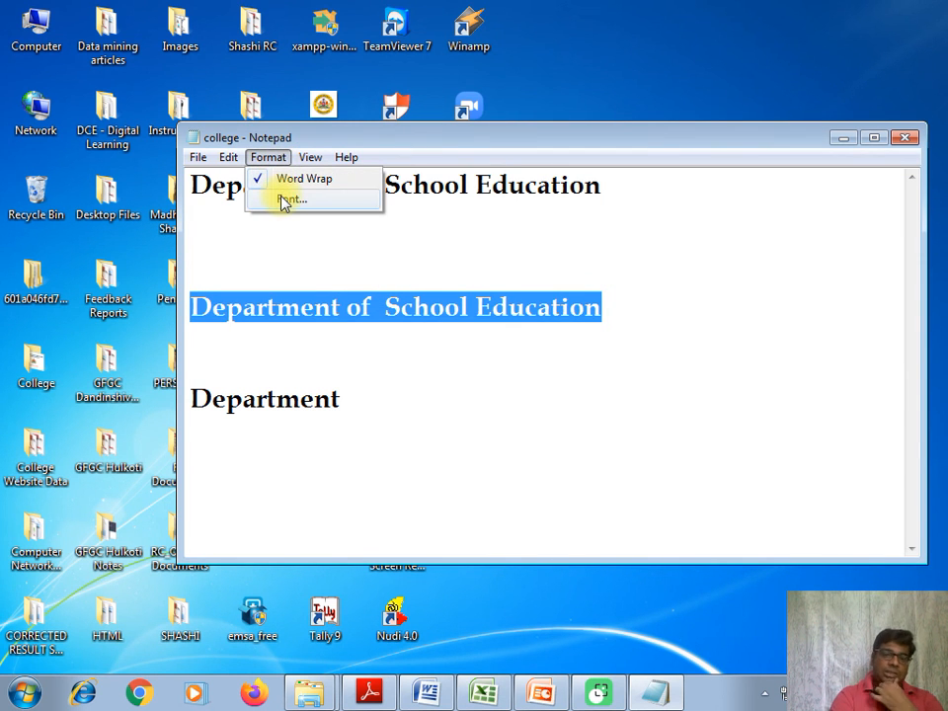
click(283, 201)
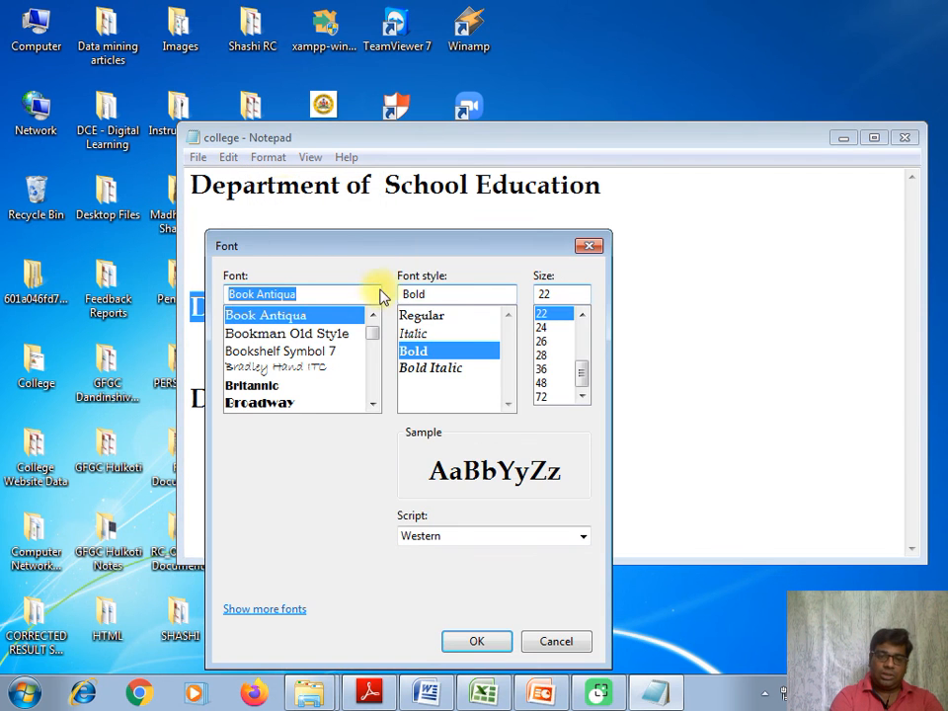
drag(419, 253, 568, 309)
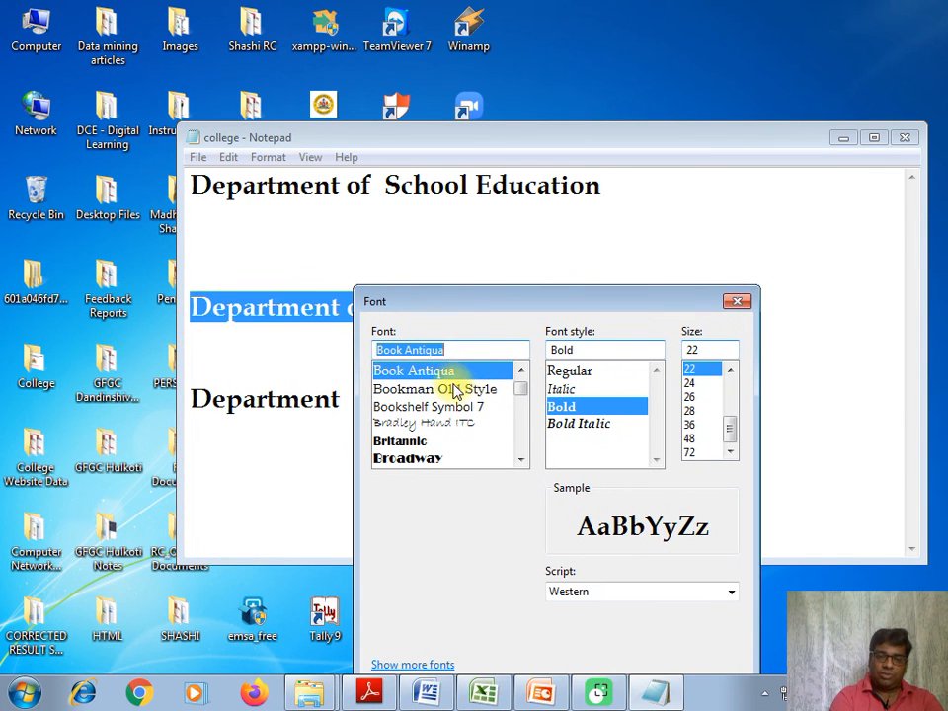
click(453, 390)
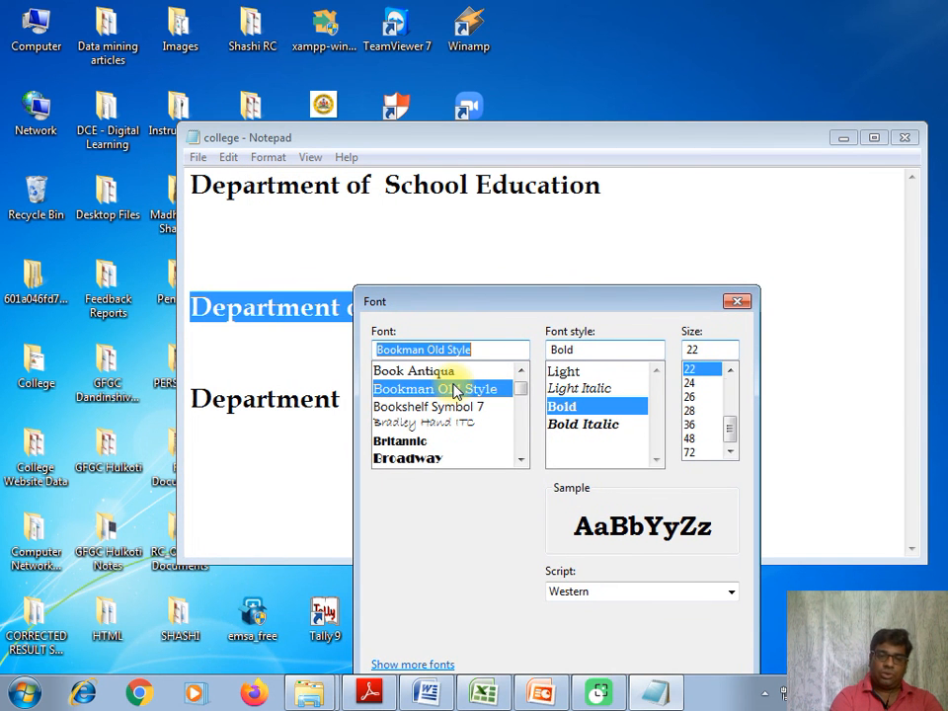
click(578, 425)
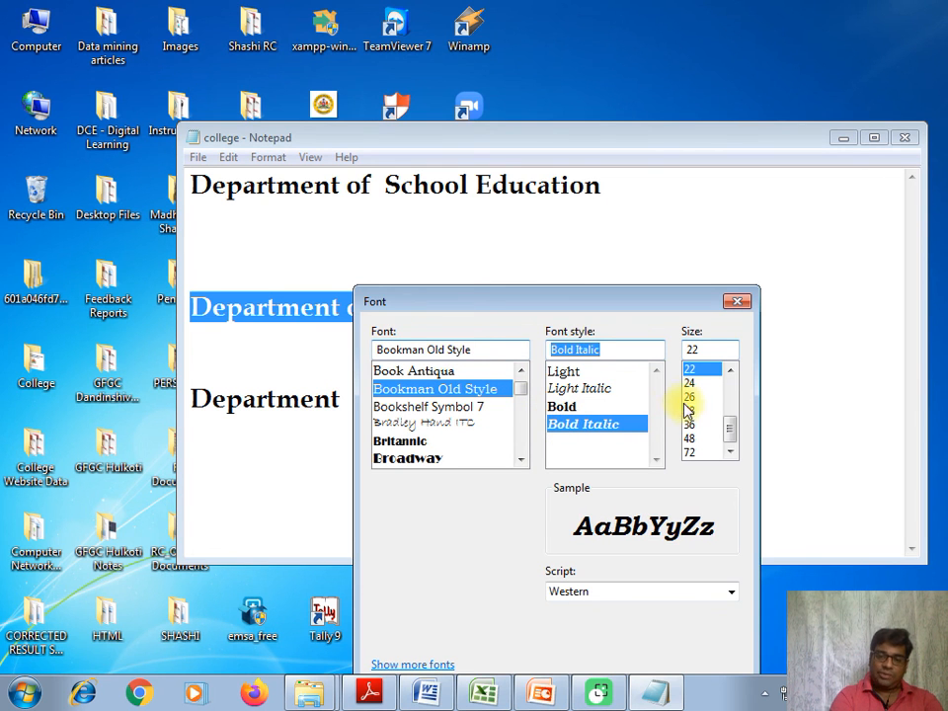
click(689, 397)
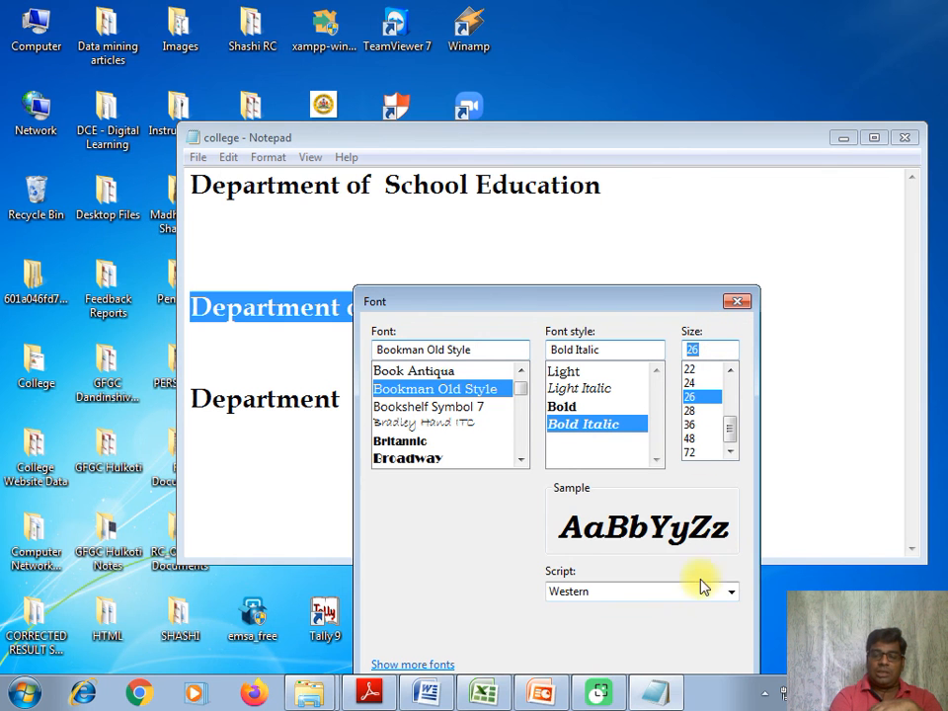
drag(676, 301, 537, 249)
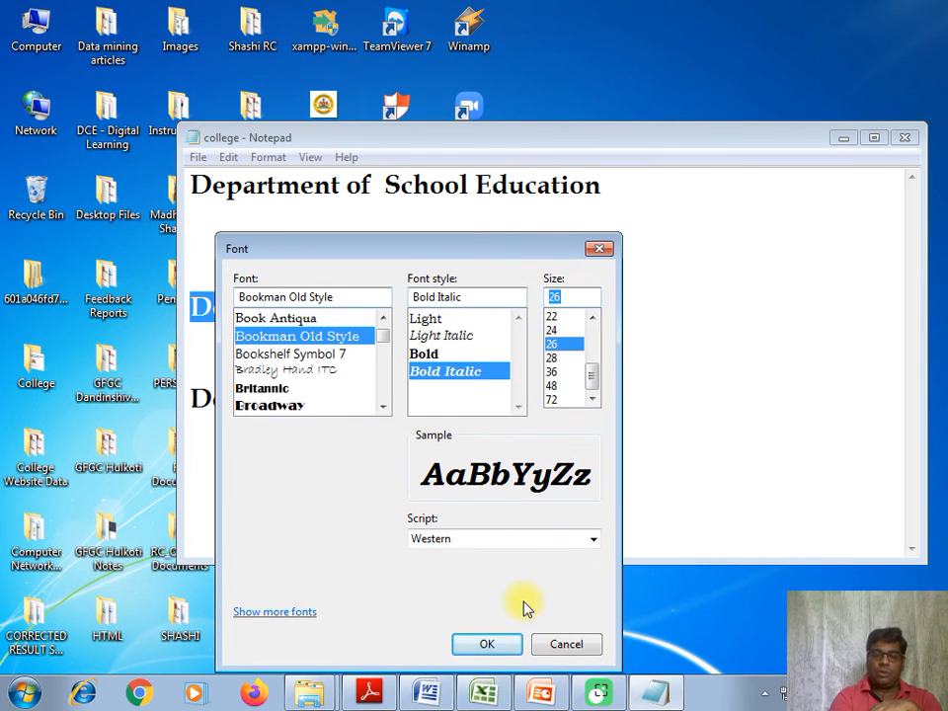
click(485, 643)
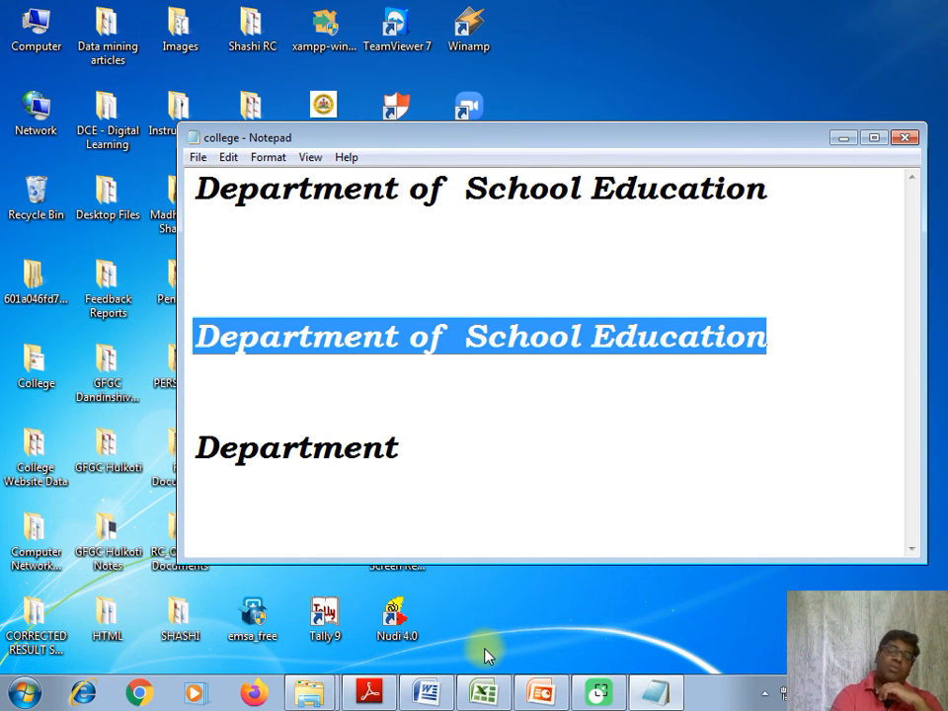
Add the filler text "dshdgsh gdshdgsdhgsdh jsgdjsgsjd" at the end of the first line.
click(773, 220)
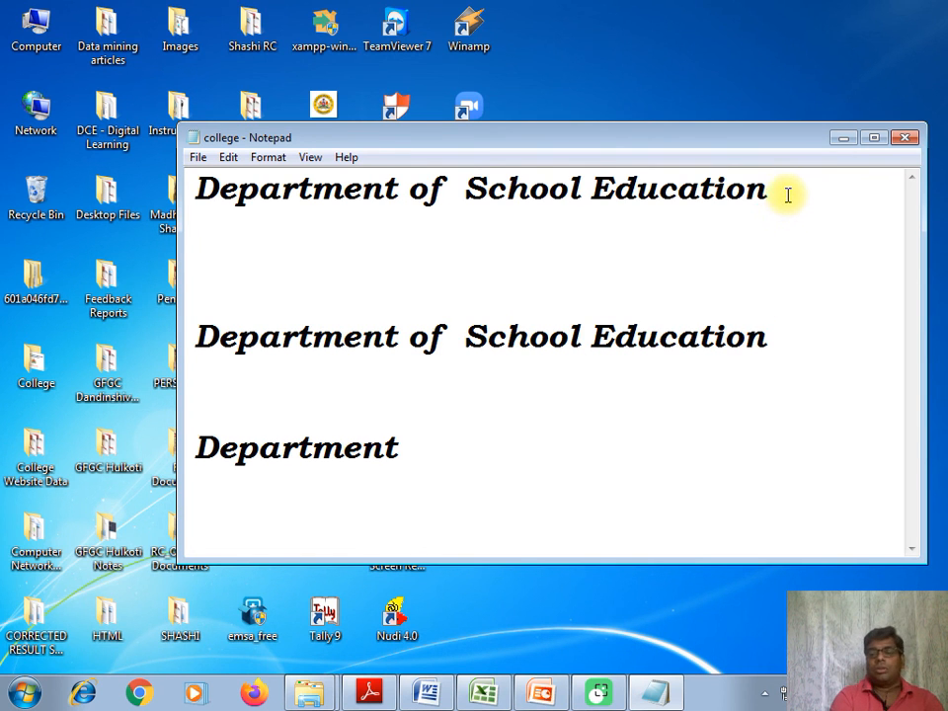
click(788, 195)
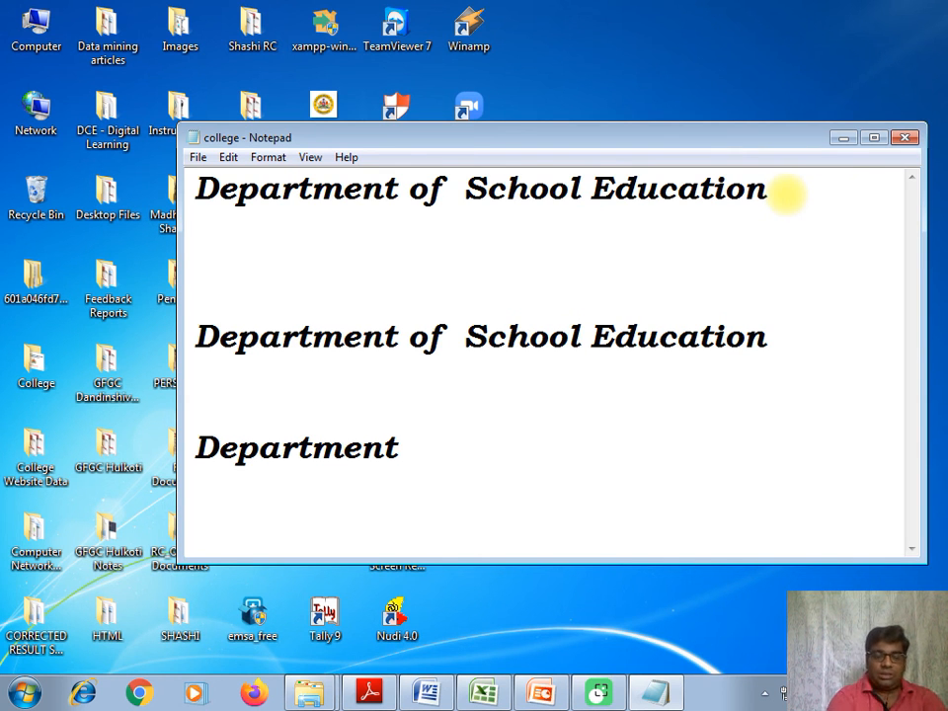
text(dshdgsh gdshdgsdhgsdh)
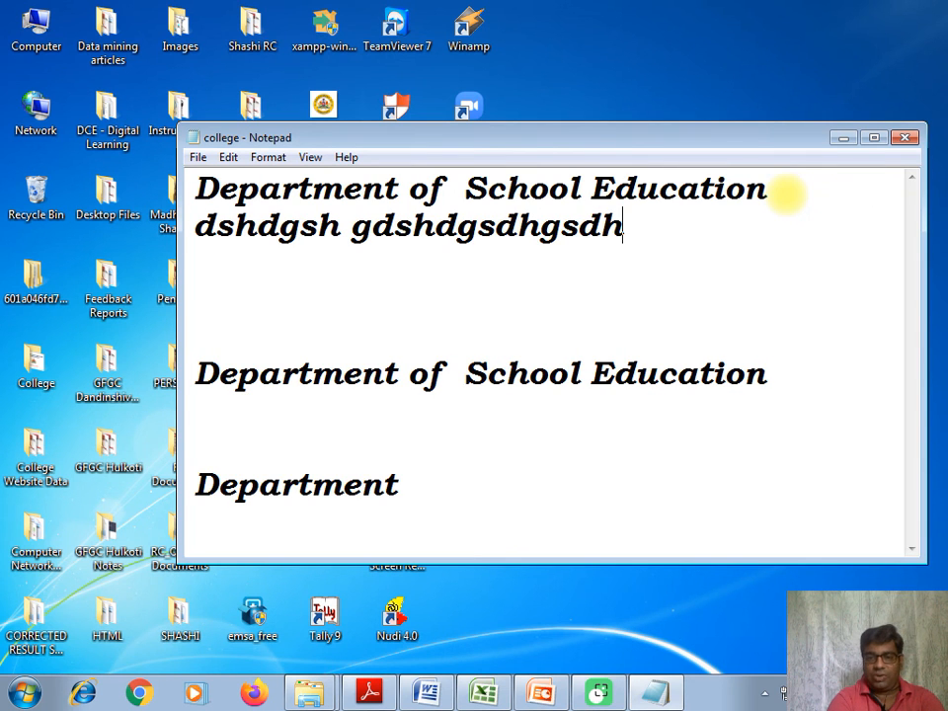
text( jsgdjsgsjd)
Turn off word wrap for the document and enlarge the window from its upper corner.
click(783, 193)
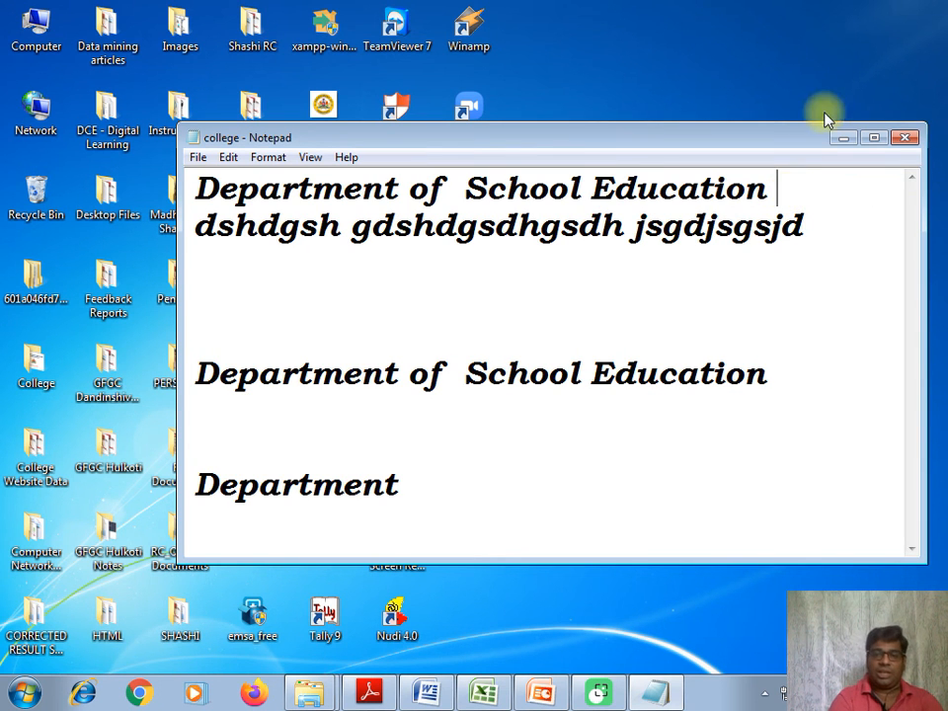
click(274, 156)
click(264, 179)
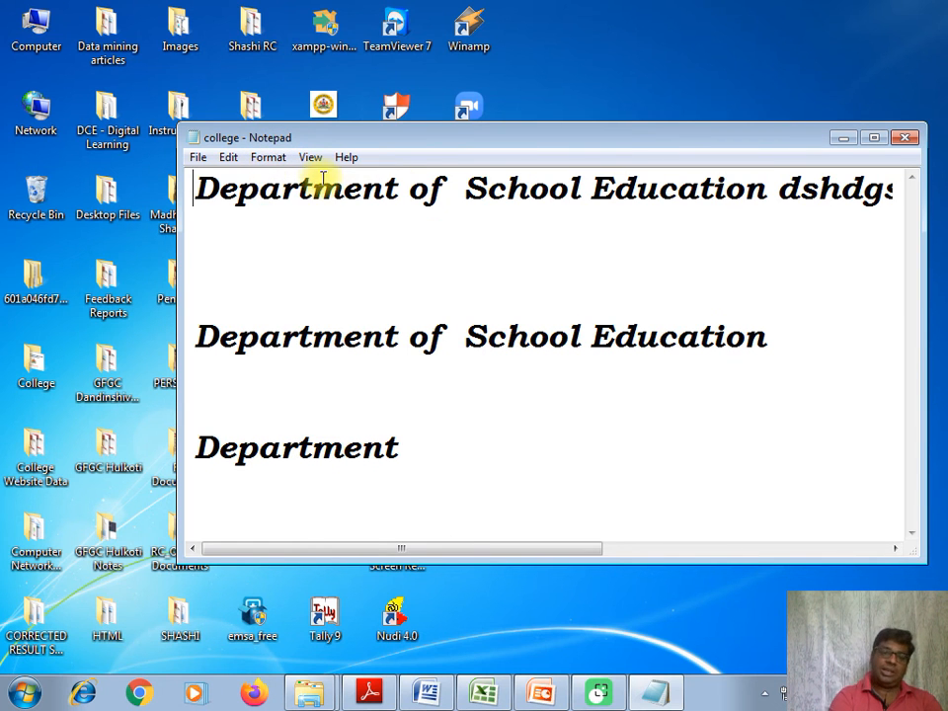
drag(181, 125, 82, 89)
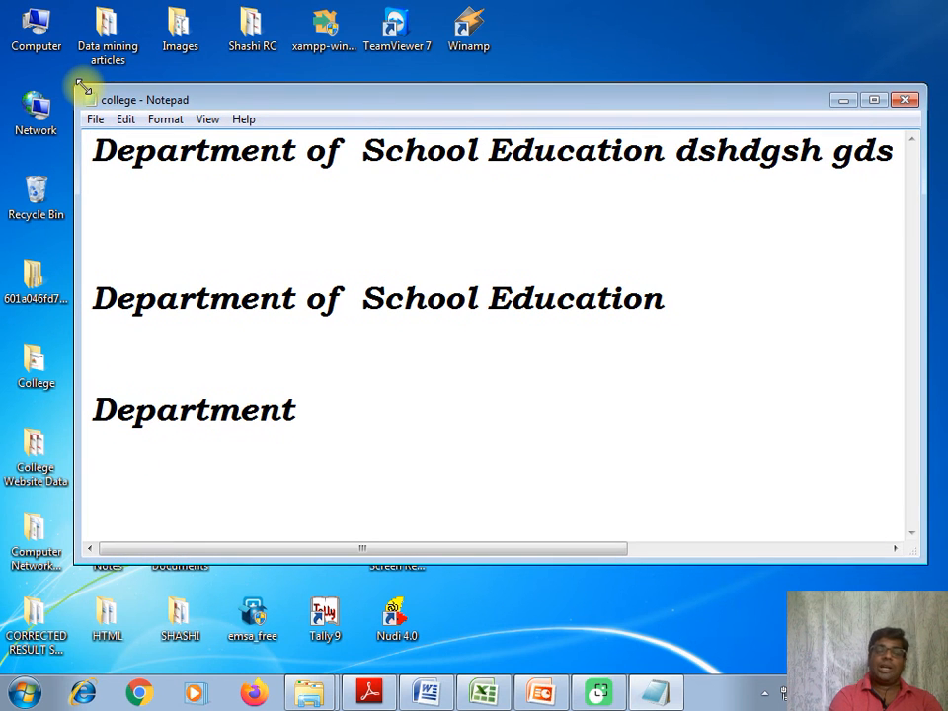